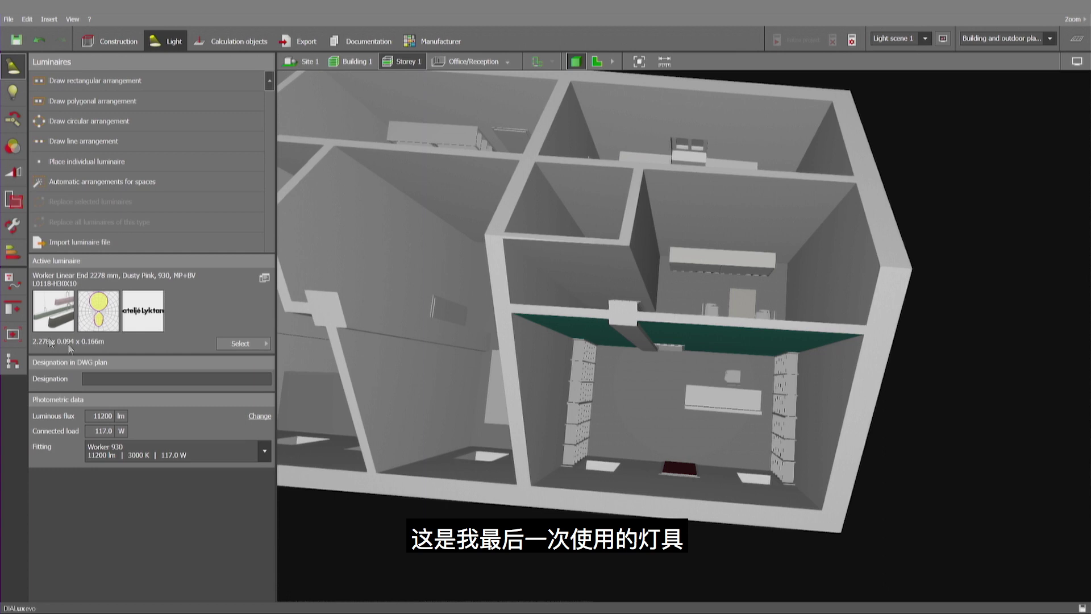
Place the Worker Linear End pendant over the upper-left room's table, rotated 81.6° to align
left_click(597, 61)
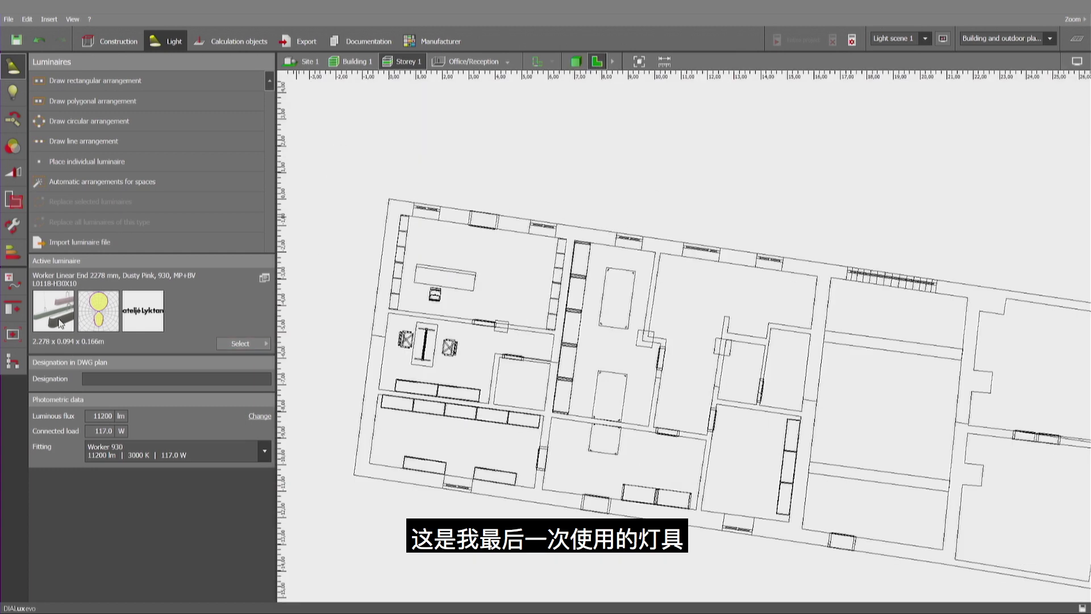
left_click_drag(101, 301, 445, 280)
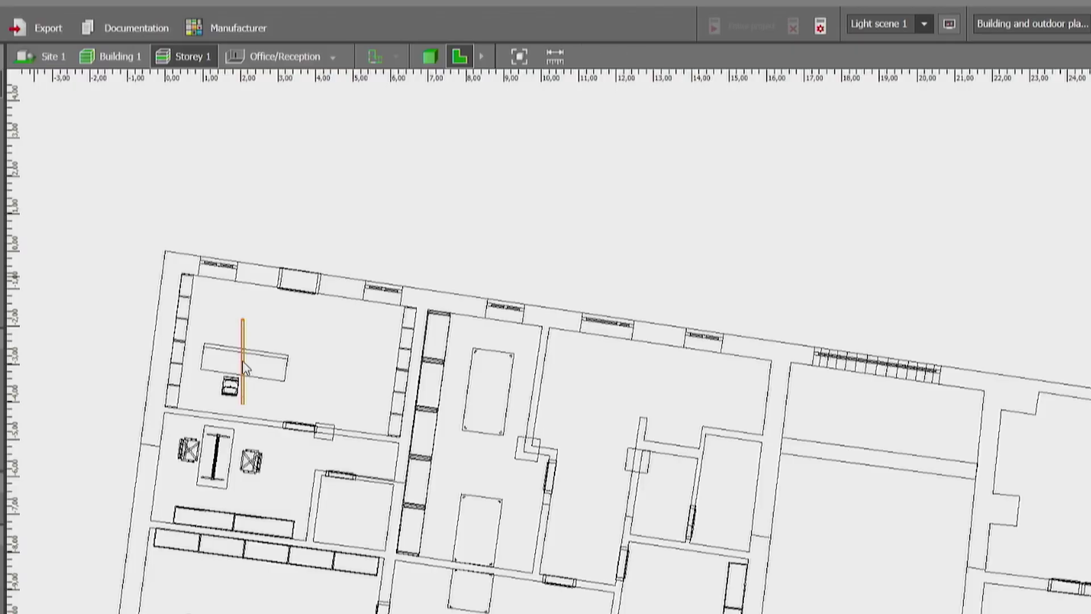
left_click(244, 366)
left_click_drag(332, 365, 269, 240)
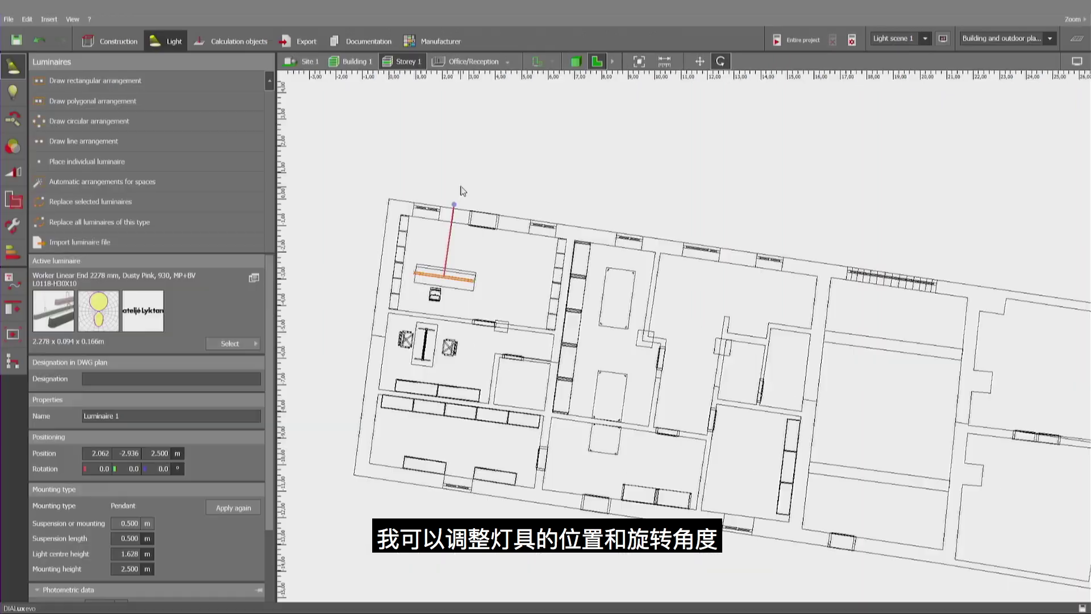
In the 3D view, lower the pendant by 0.1 m with the Move tool
left_click(575, 61)
right_click_drag(591, 430, 616, 458)
left_click(698, 61)
left_click(689, 303)
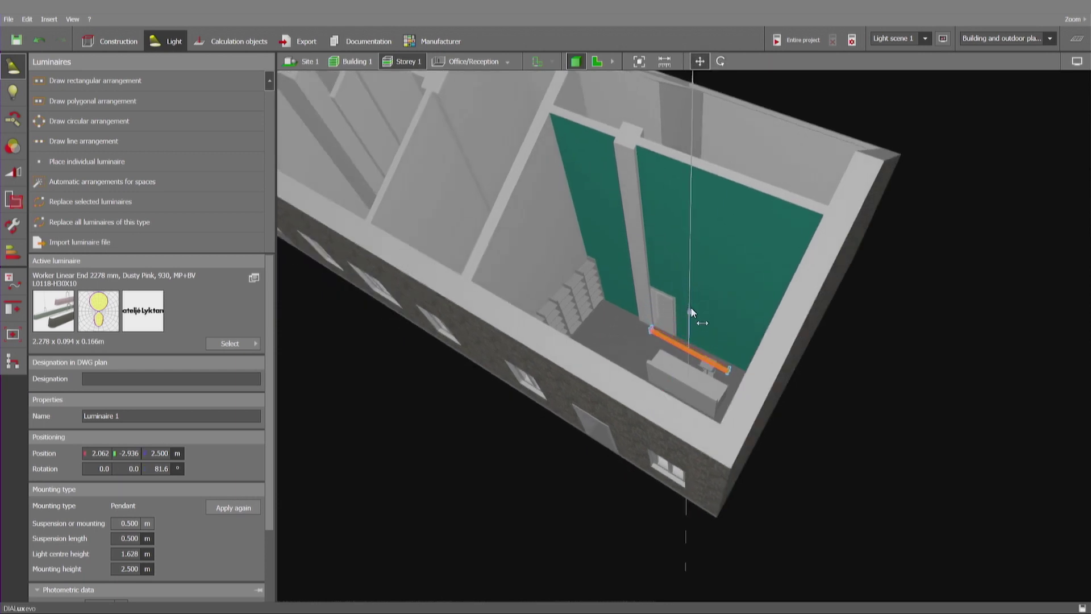
left_click(694, 311)
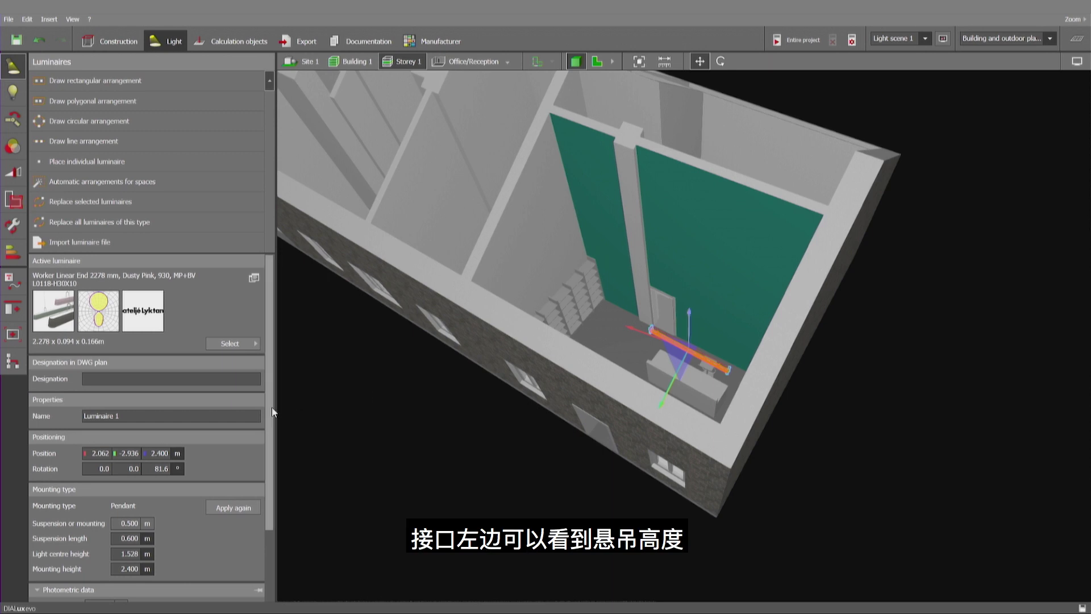
scroll(273, 409, "down", 2)
scroll(278, 457, "down", 3)
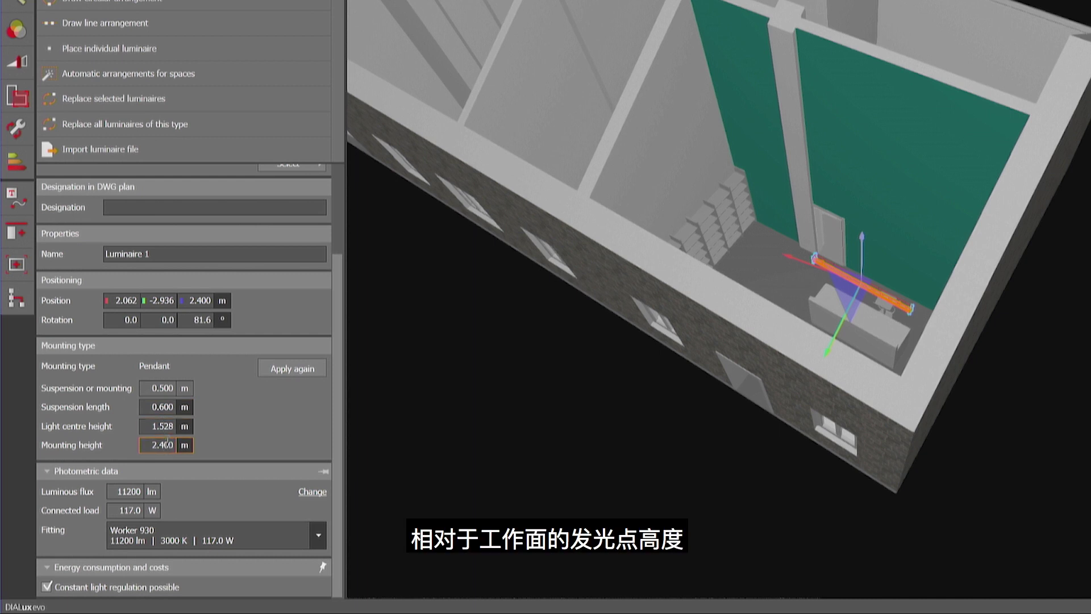
Set the pendant's suspension length to 0.800 m, giving a 2.200 m mounting height
left_click(168, 446)
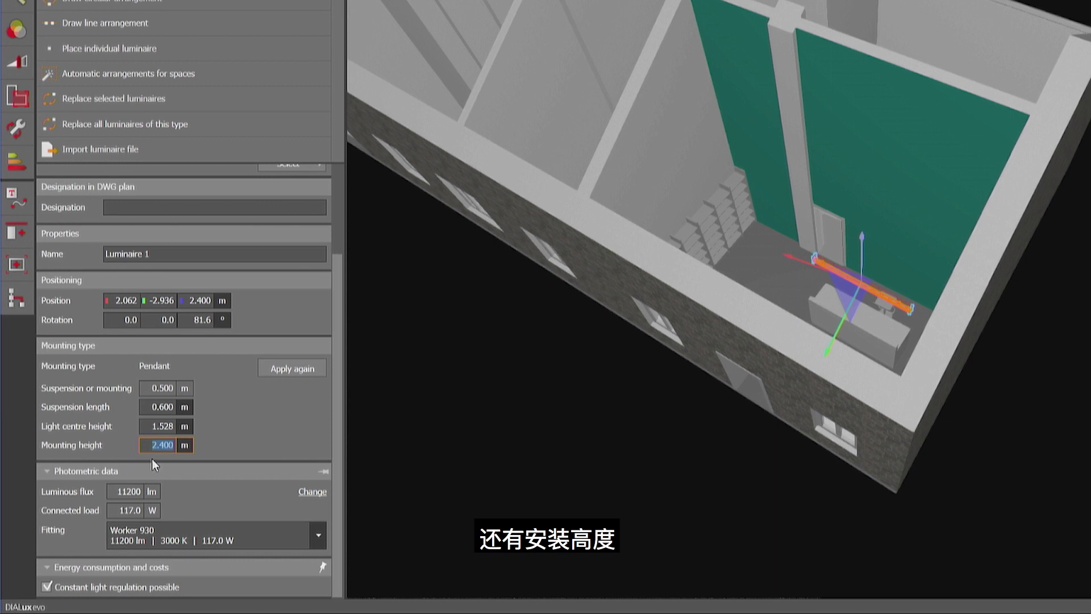
left_click(162, 407)
key("BackSpace")
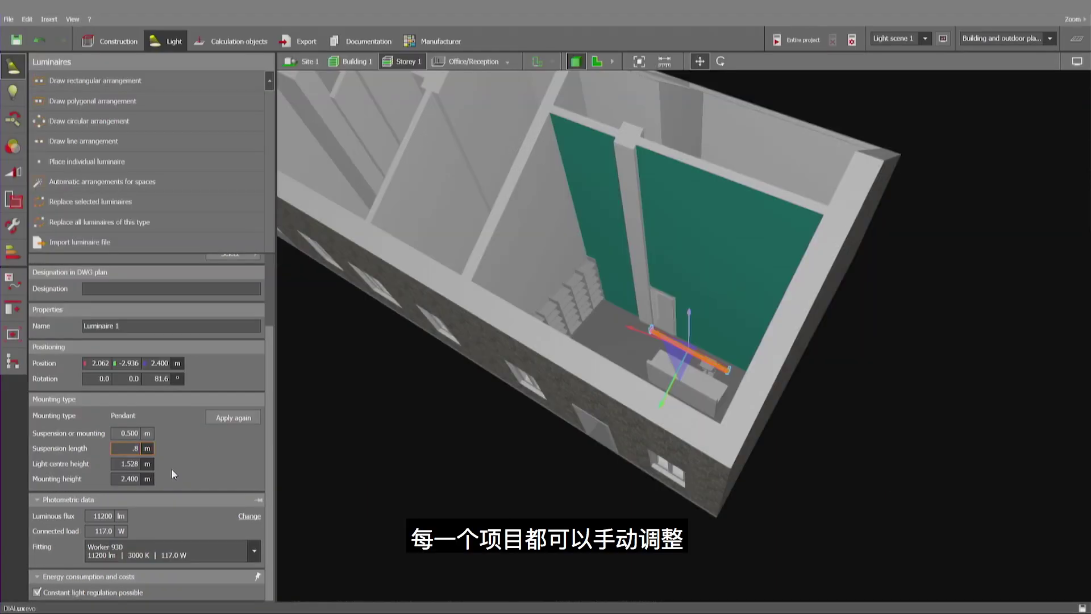
key("Return")
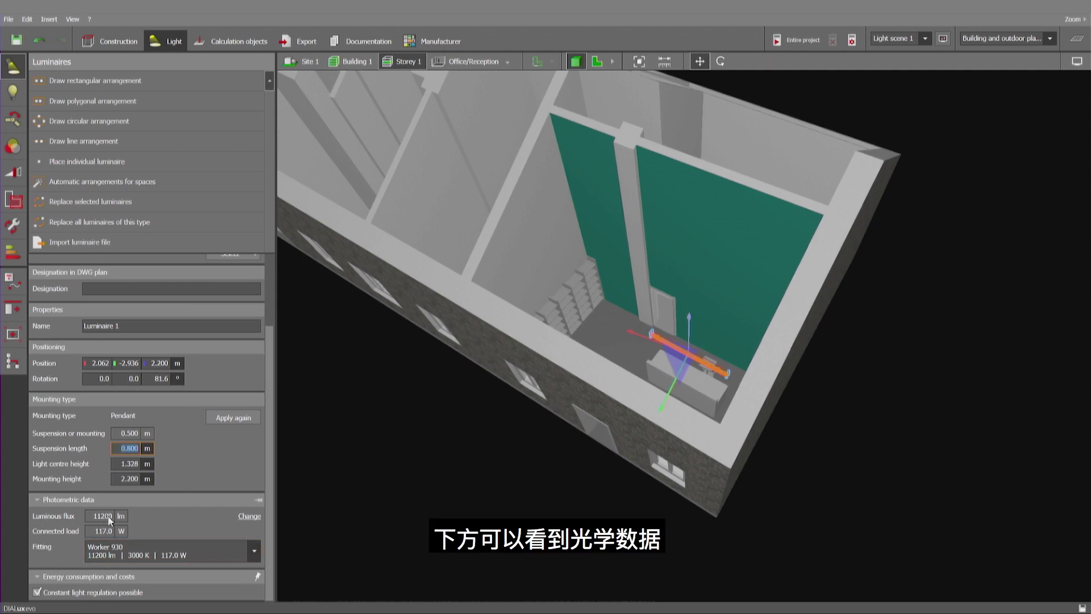
left_click(254, 553)
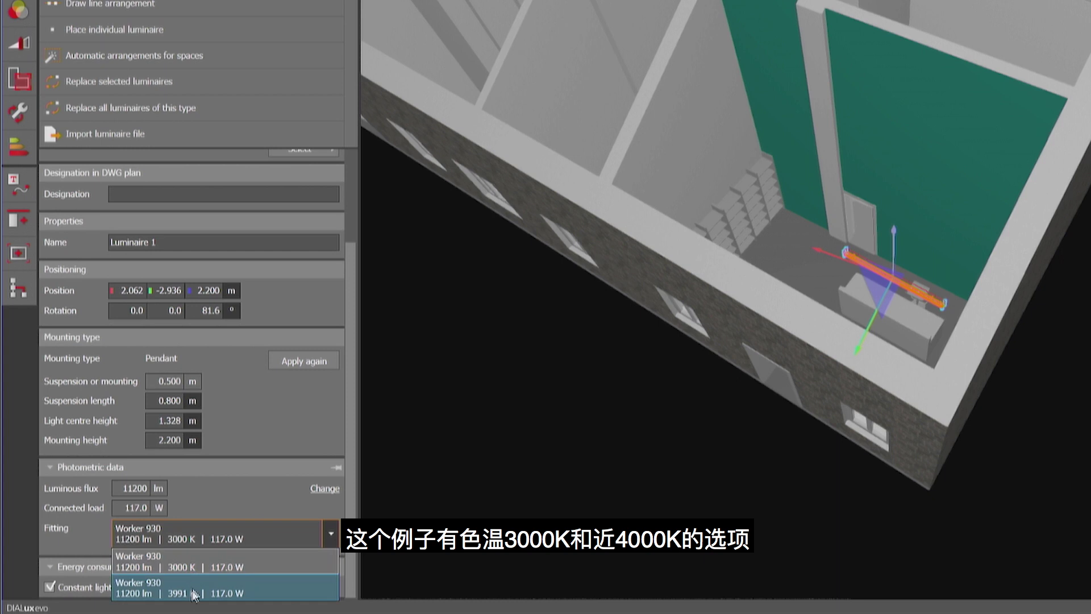
left_click(220, 503)
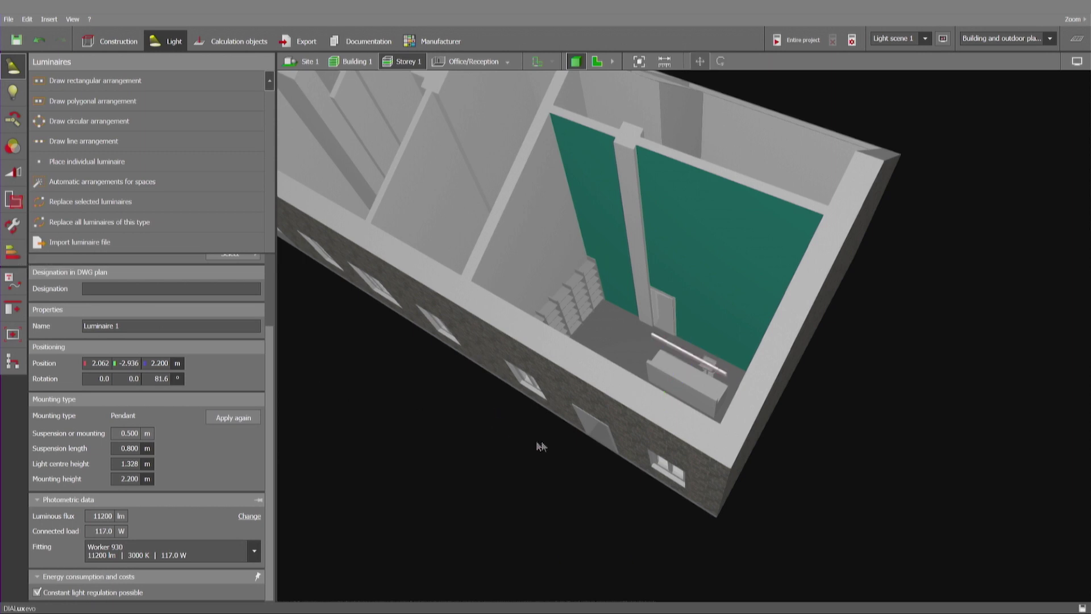
left_click(433, 406)
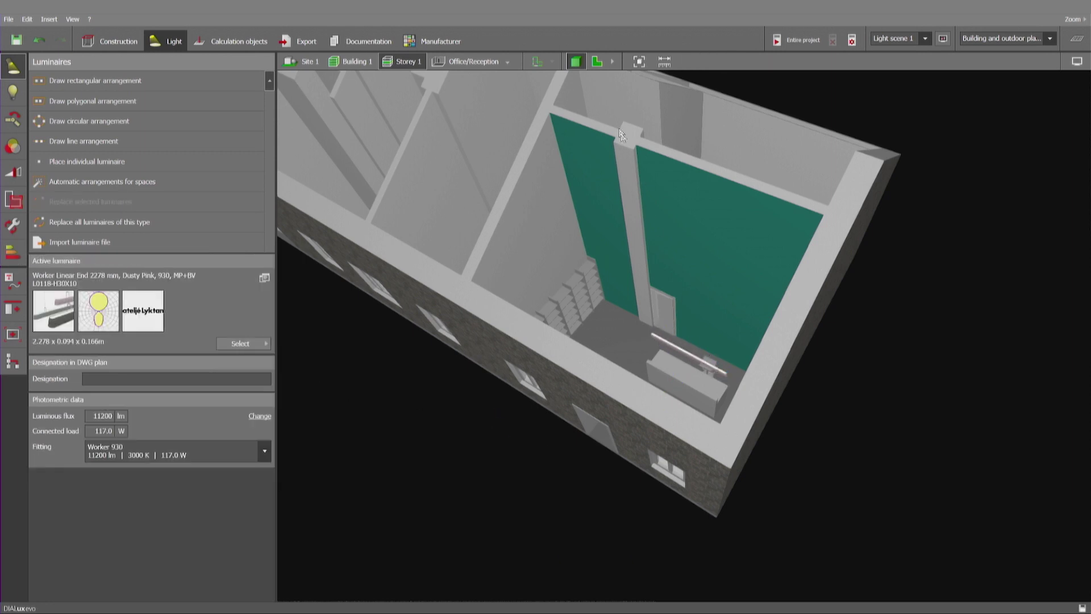
On the 2D plan, preview individual, line and circular arrangements, then start automatic arrangement for spaces
left_click(598, 62)
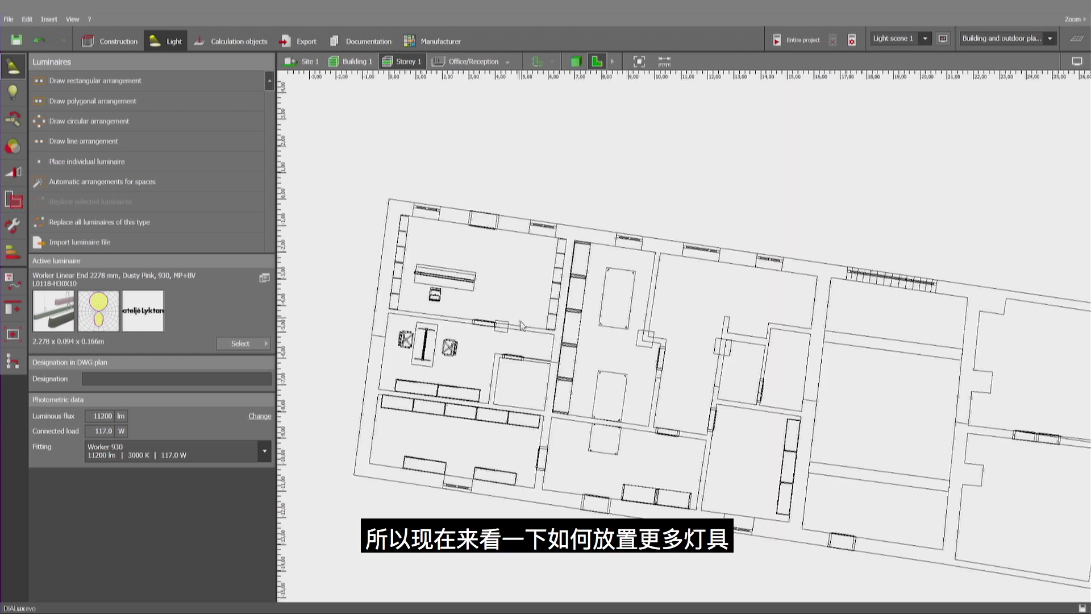
middle_click_drag(577, 363, 592, 345)
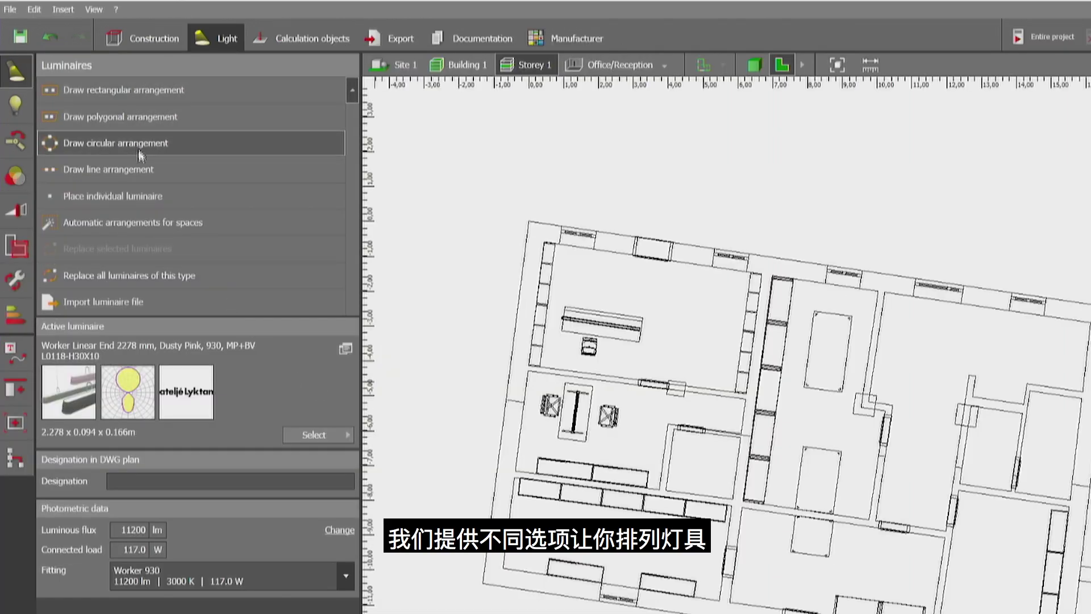
left_click(146, 192)
left_click(158, 169)
left_click(164, 143)
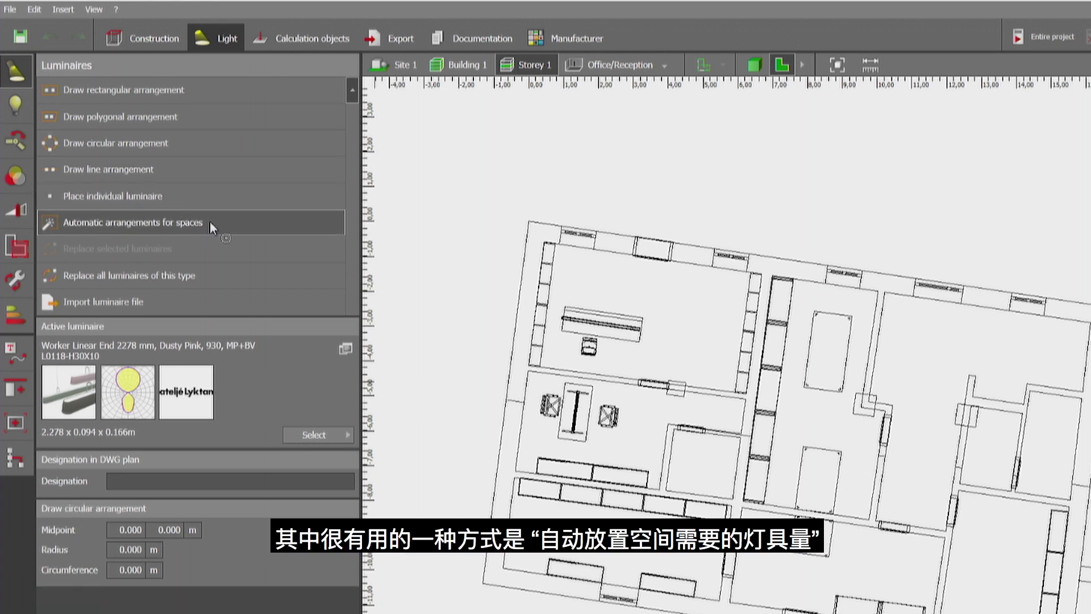
left_click(168, 221)
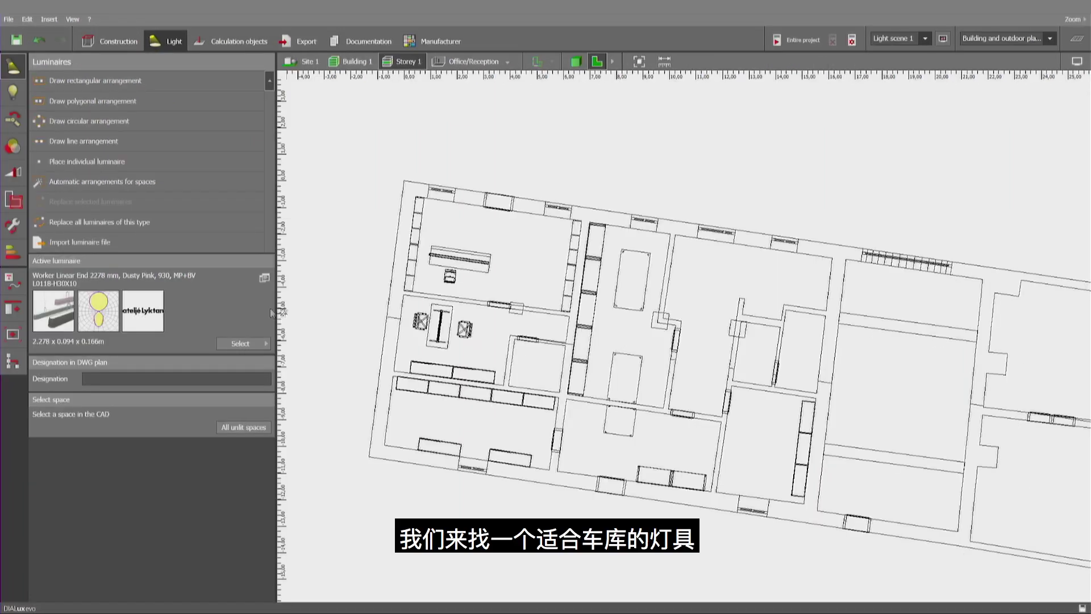
Browse the picker's Favourites, Folders and Catalogues, check Artemide's options, then open Additional catalogues
left_click(234, 344)
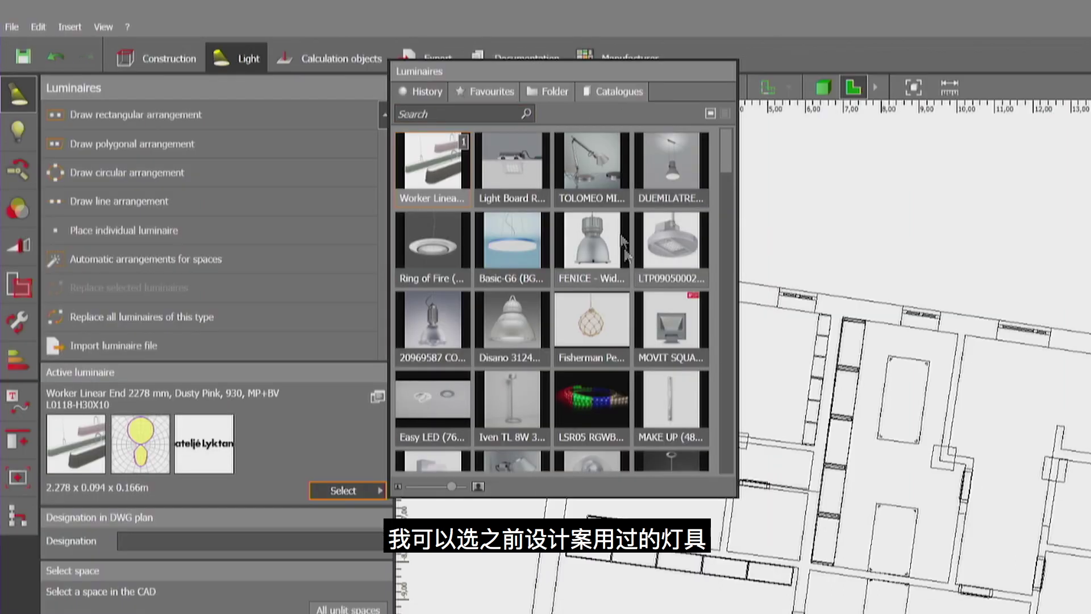
left_click(347, 65)
left_click(540, 91)
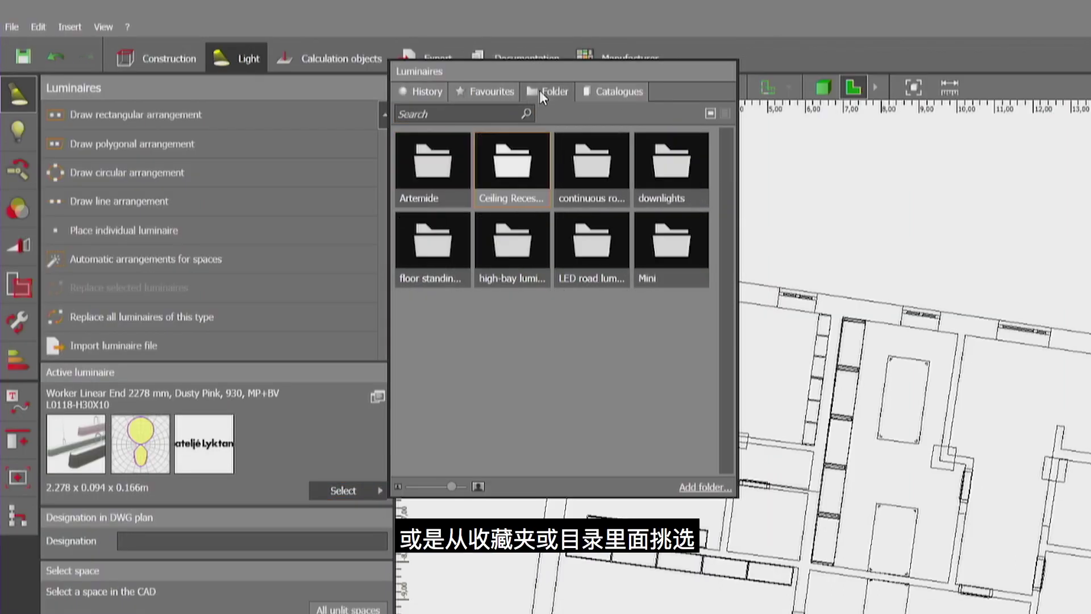
left_click(606, 93)
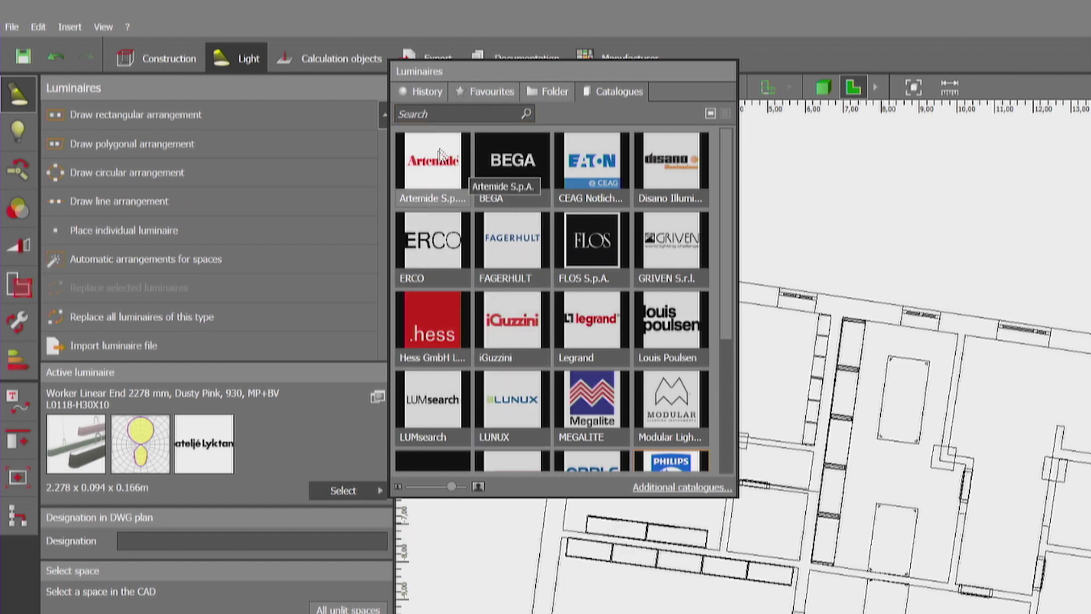
right_click(430, 168)
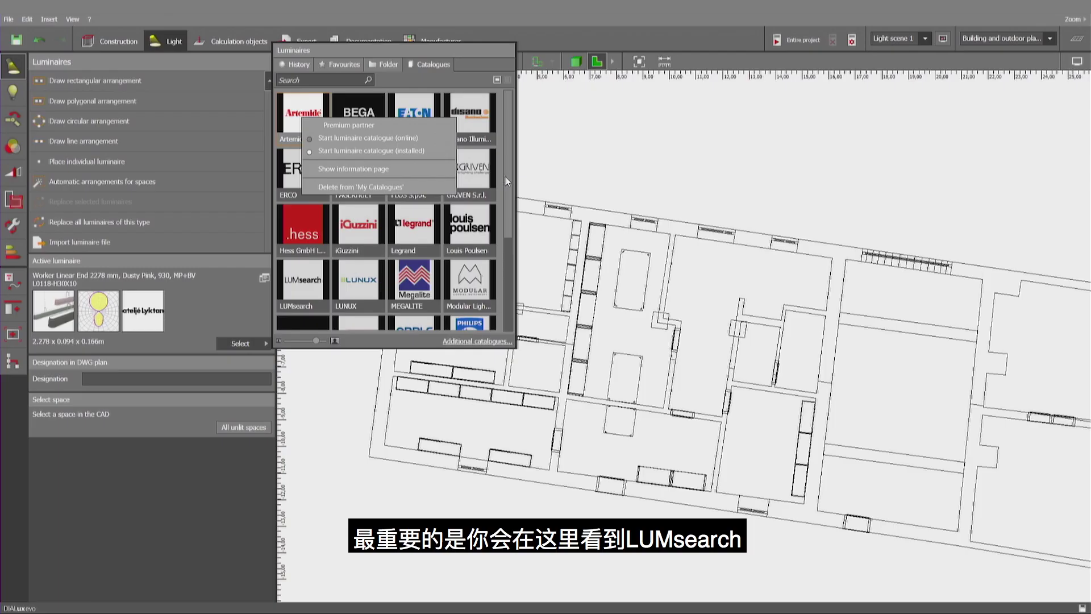
left_click(725, 258)
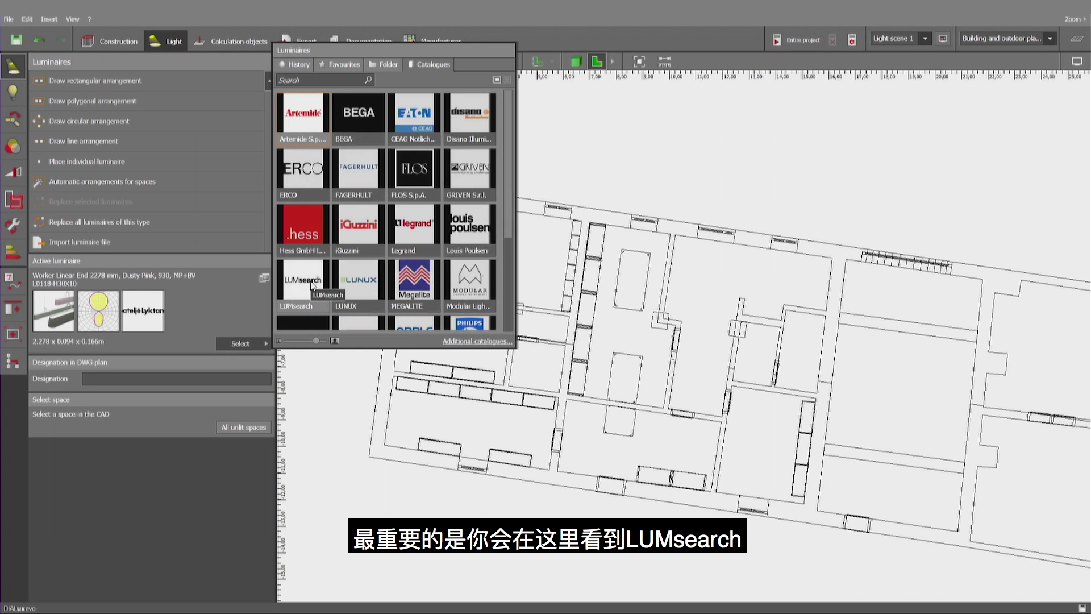
left_click(492, 348)
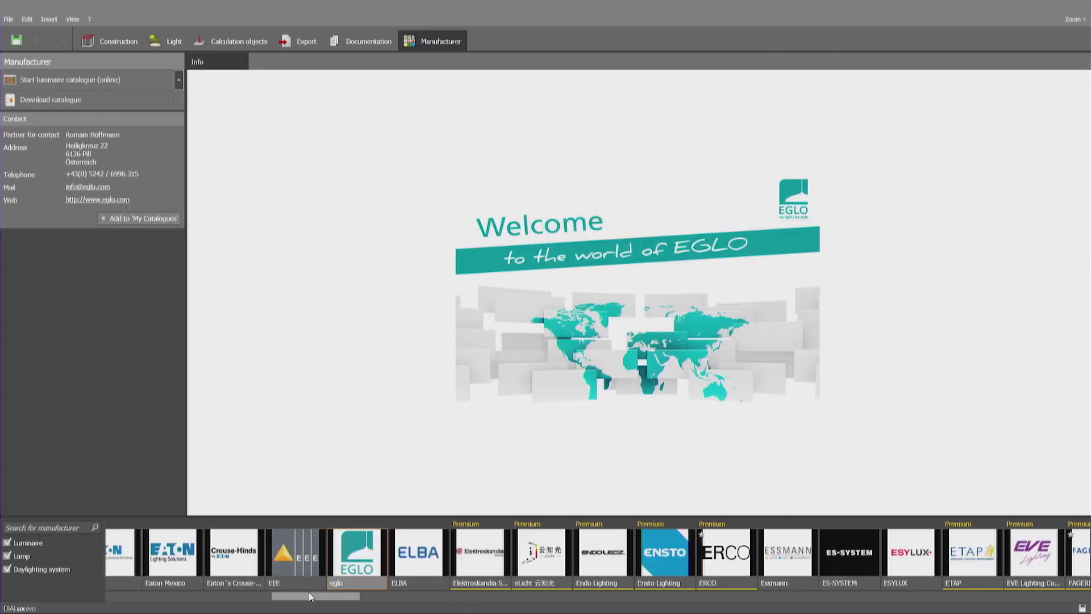
Scroll the manufacturer strip further along the alphabet to reach GHIDINI's information sheet
left_click_drag(308, 598, 406, 601)
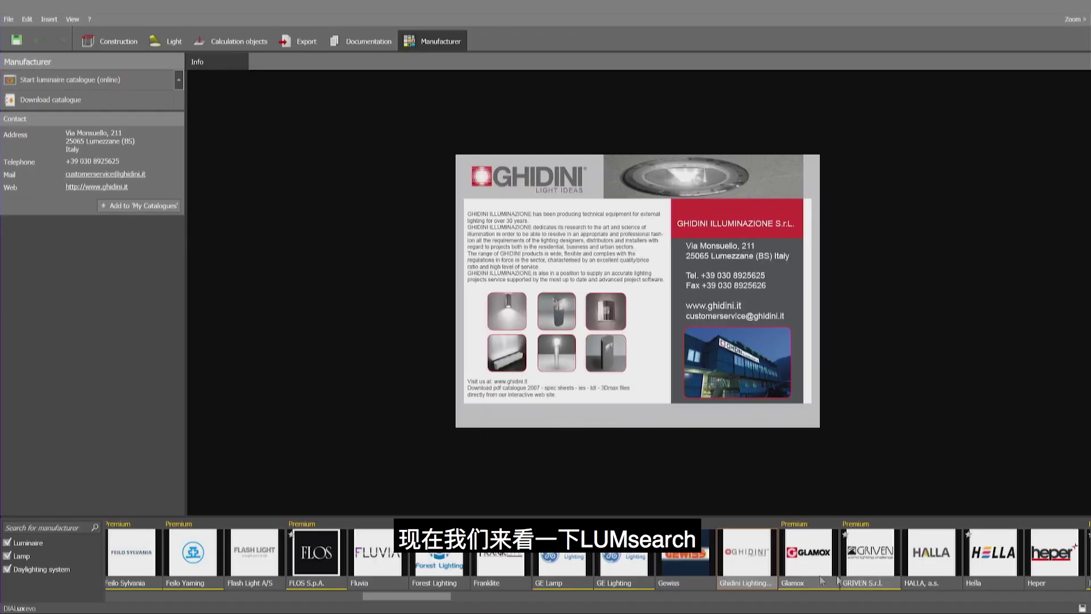
left_click_drag(409, 595, 545, 609)
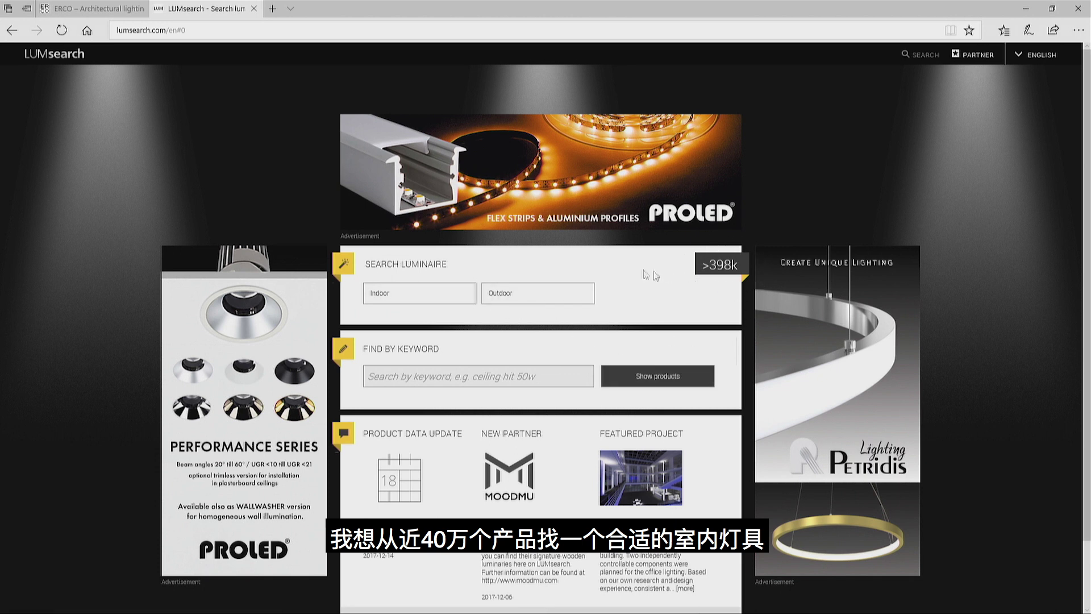
Search indoor pendant luminaires and limit lamp flux to 6000–15000 lm
left_click(386, 295)
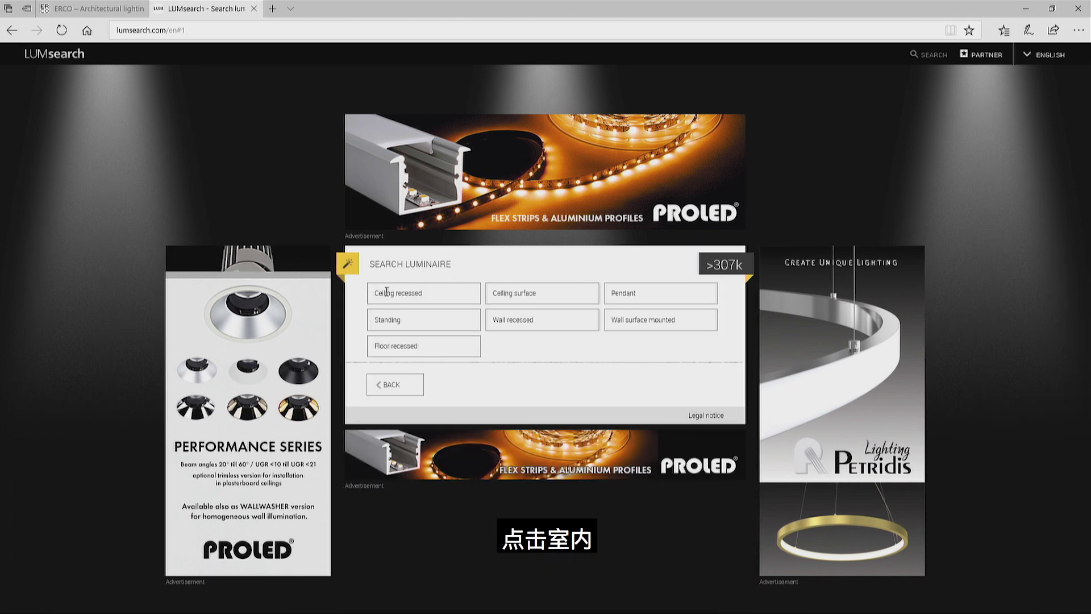
left_click(625, 301)
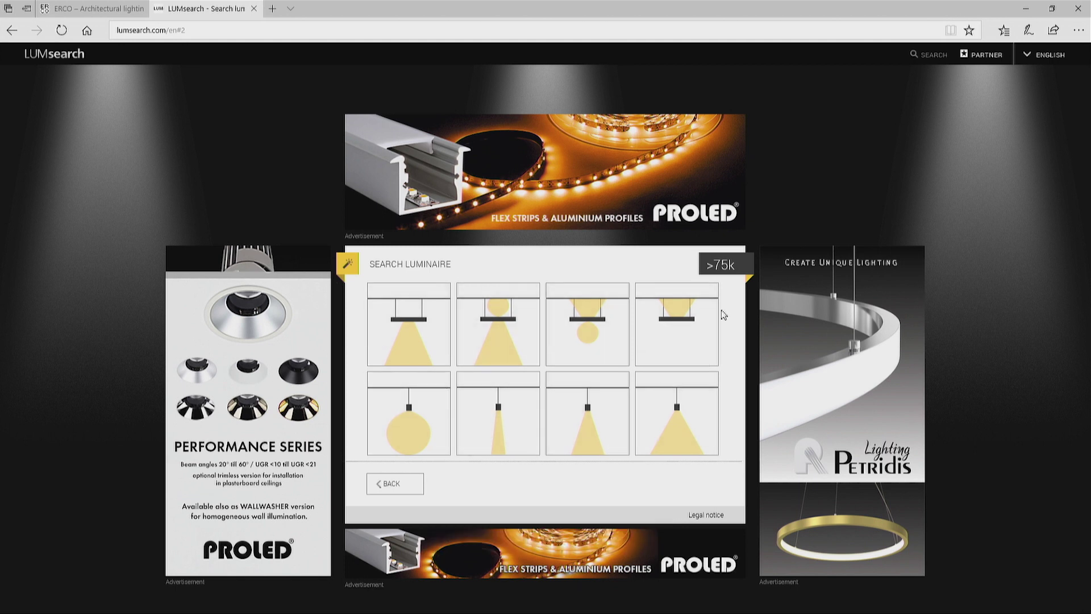
left_click(727, 267)
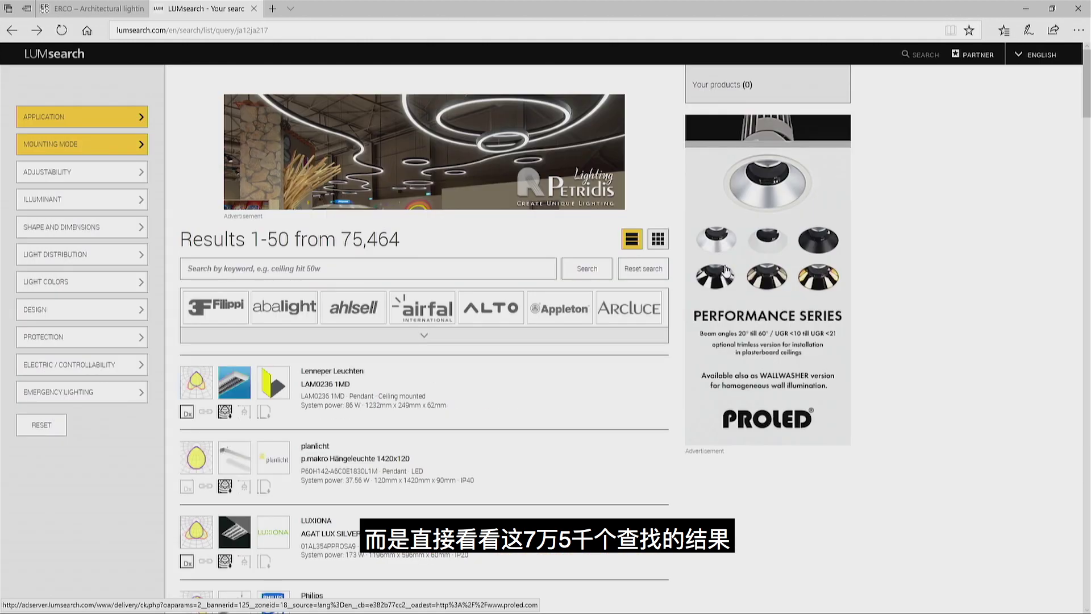
left_click(54, 204)
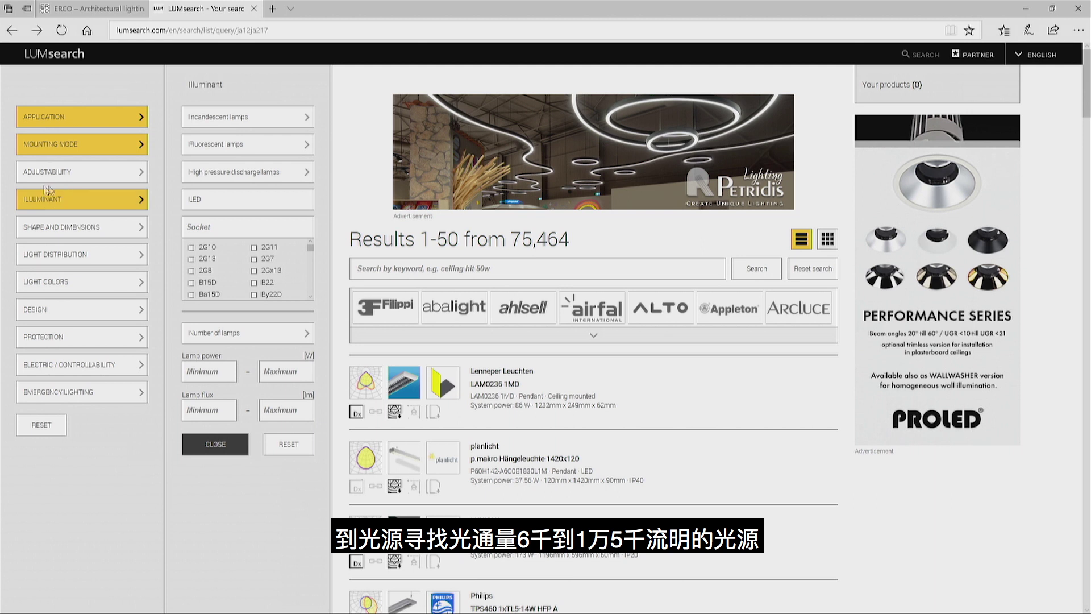
left_click(209, 412)
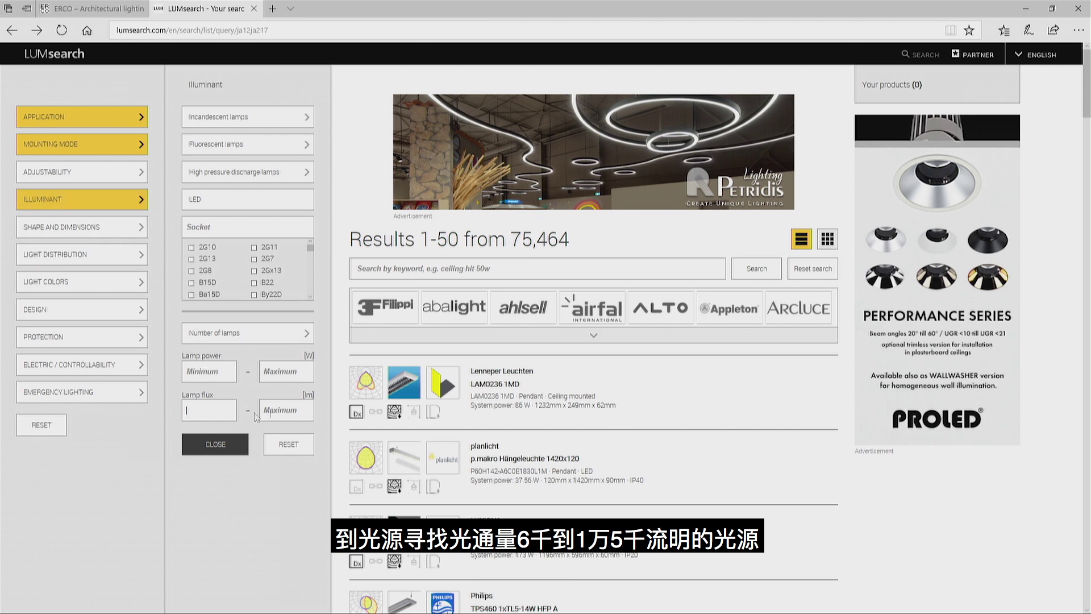
left_click(287, 410)
type("1500")
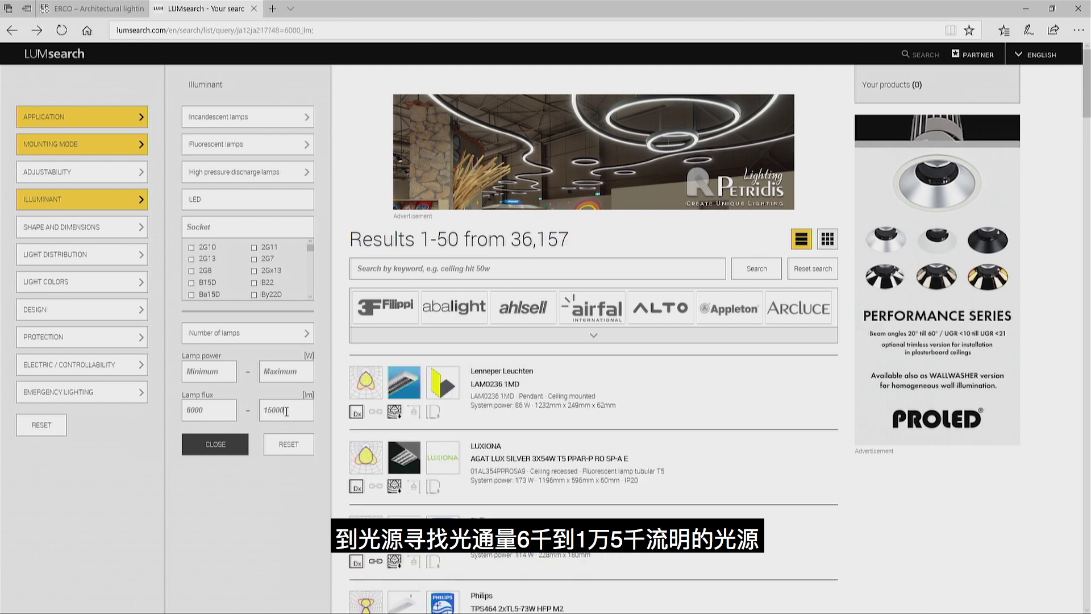
type("0")
left_click(227, 448)
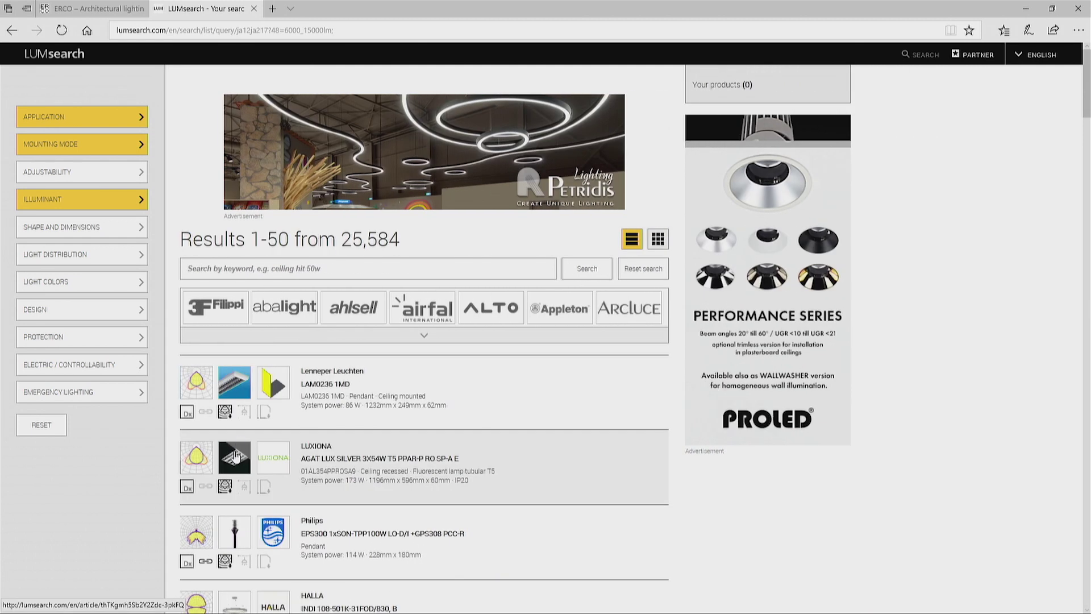
Filter to 80/20, 50/50 and 20/80 light distribution, then list all manufacturers
left_click(88, 260)
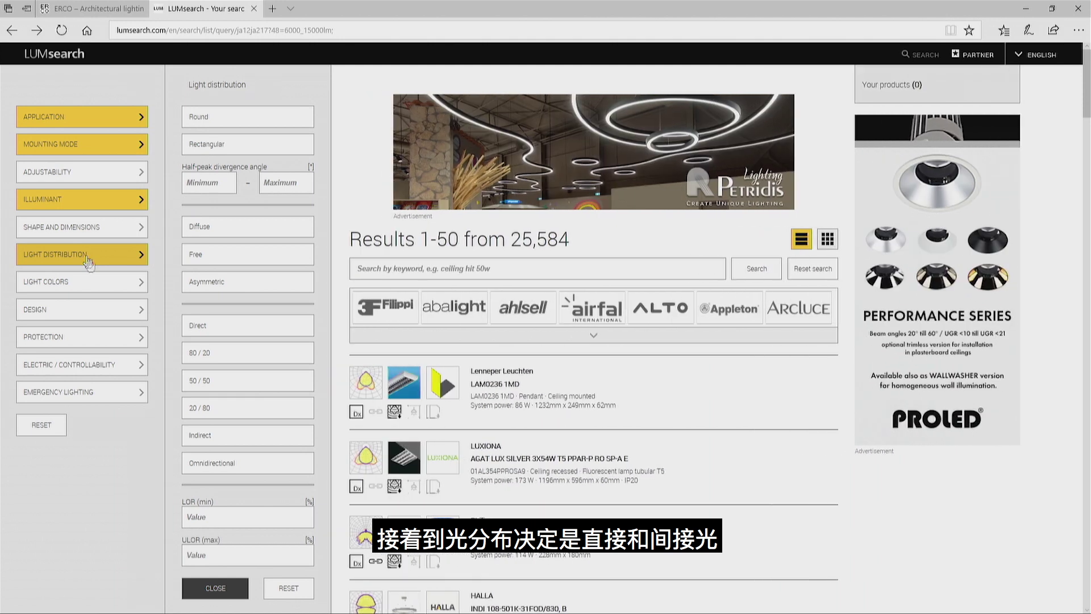
left_click(216, 357)
left_click(227, 379)
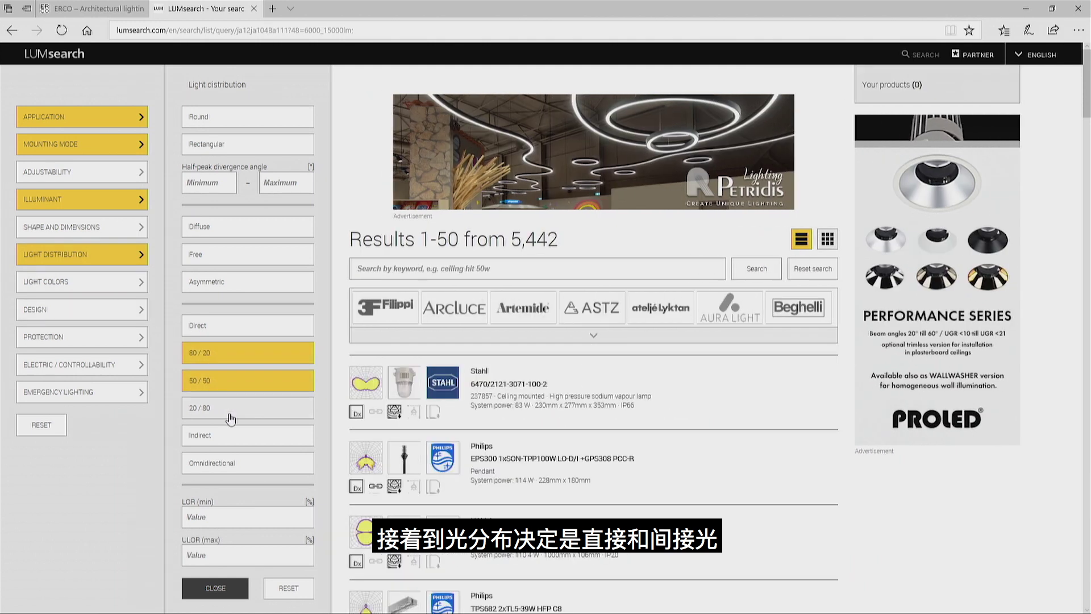
left_click(231, 409)
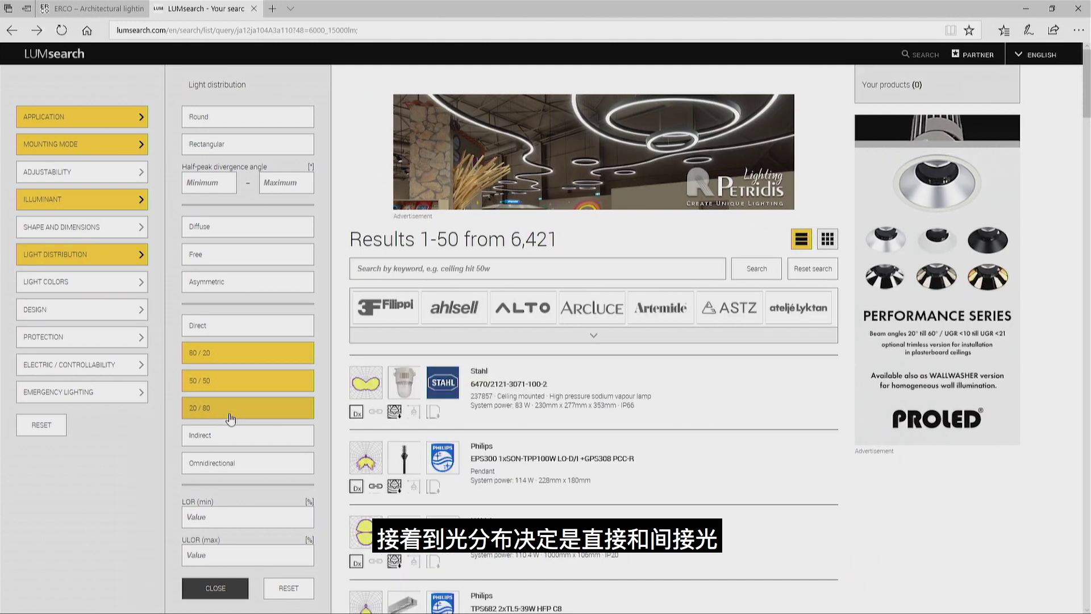
left_click(225, 590)
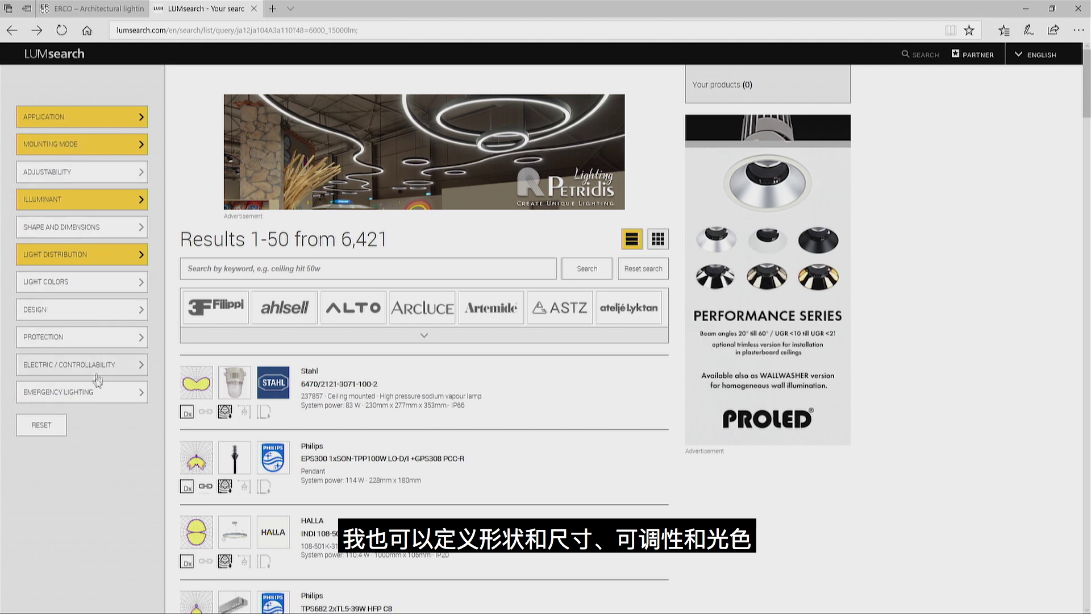
left_click(434, 345)
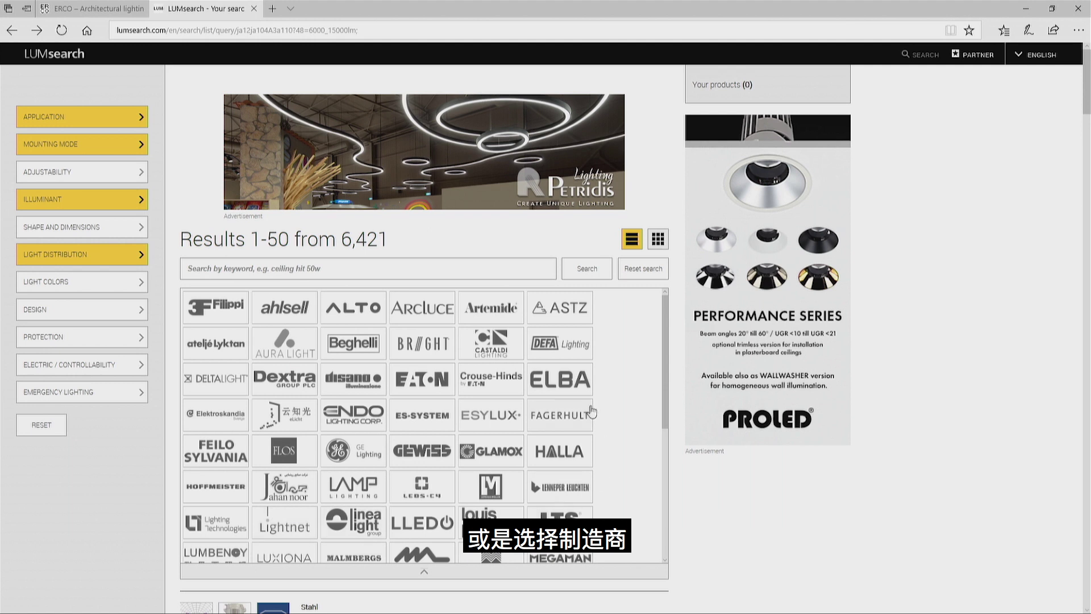
Filter to Arcluce and send the FENICE Wide 4200K 70W luminaire to DIALux evo
mouse_move(681, 387)
left_mouse_down()
mouse_move(683, 495)
mouse_move(680, 387)
left_mouse_up()
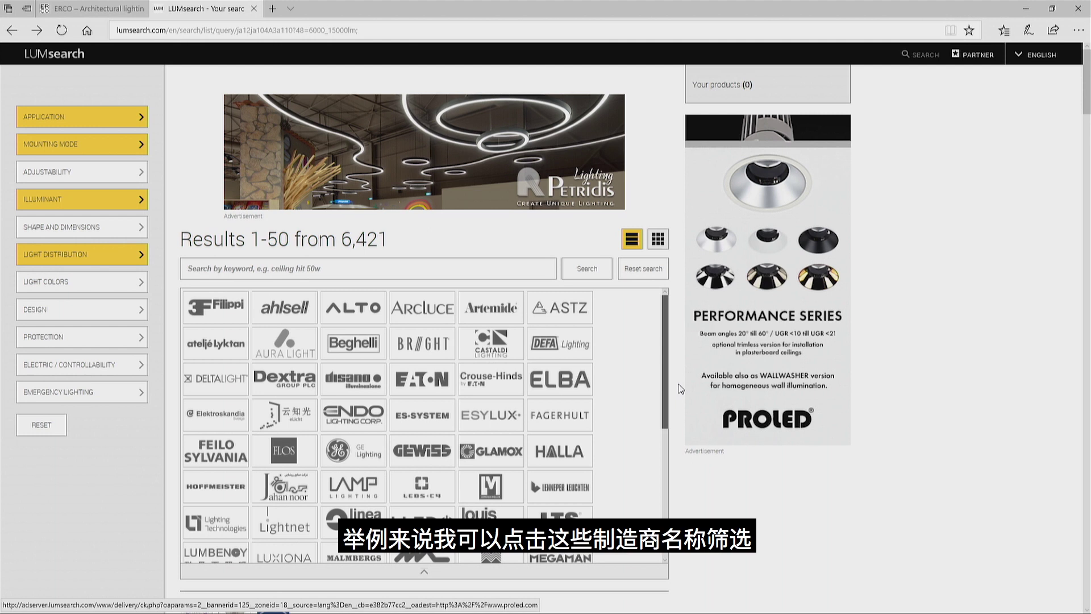
left_click(554, 450)
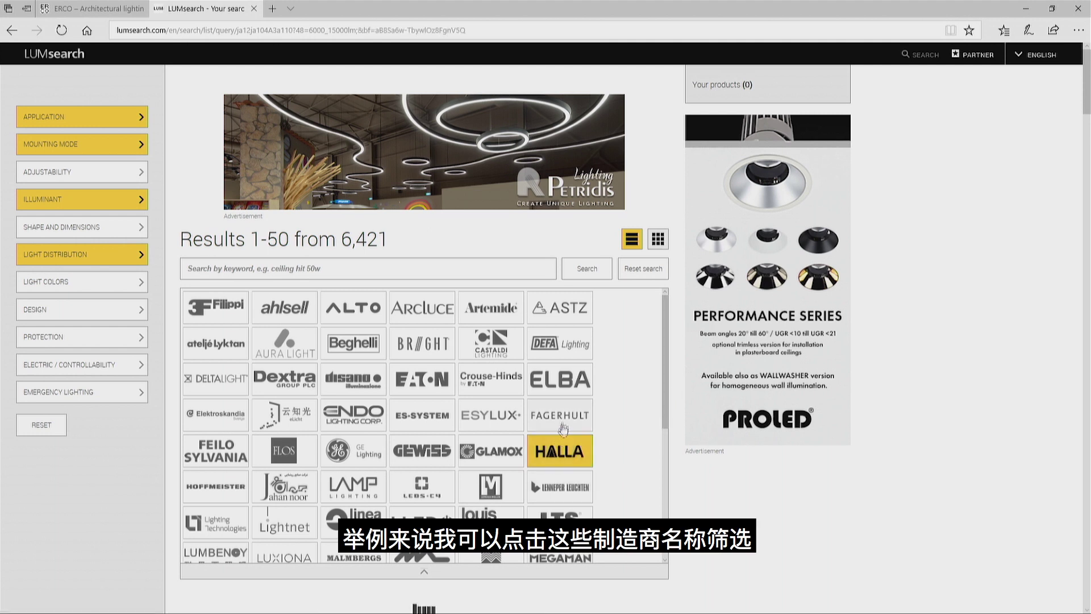
left_click(560, 414)
left_click(560, 379)
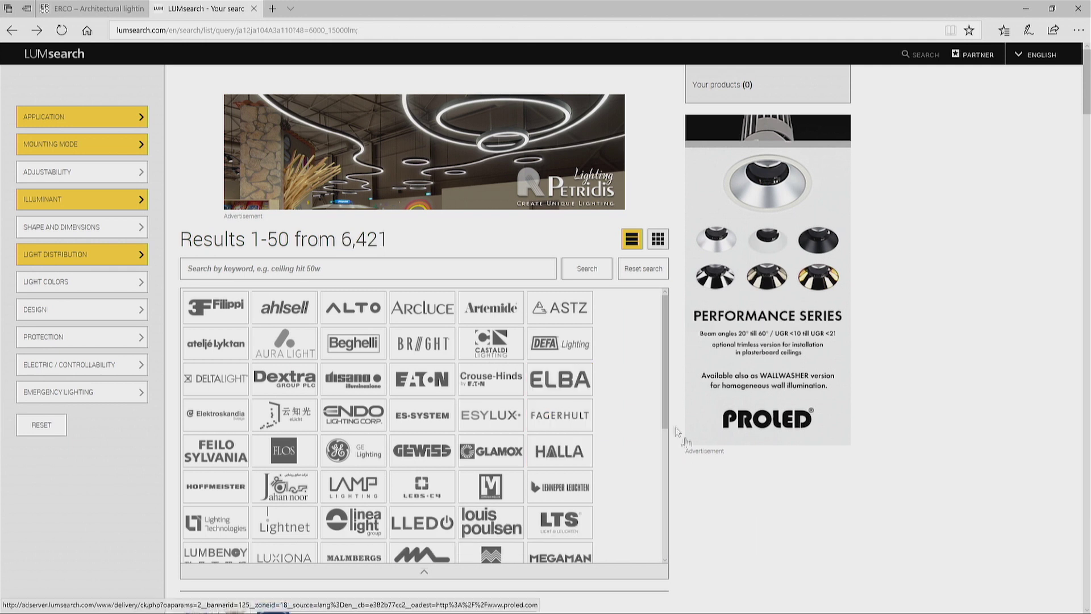
left_click(427, 314)
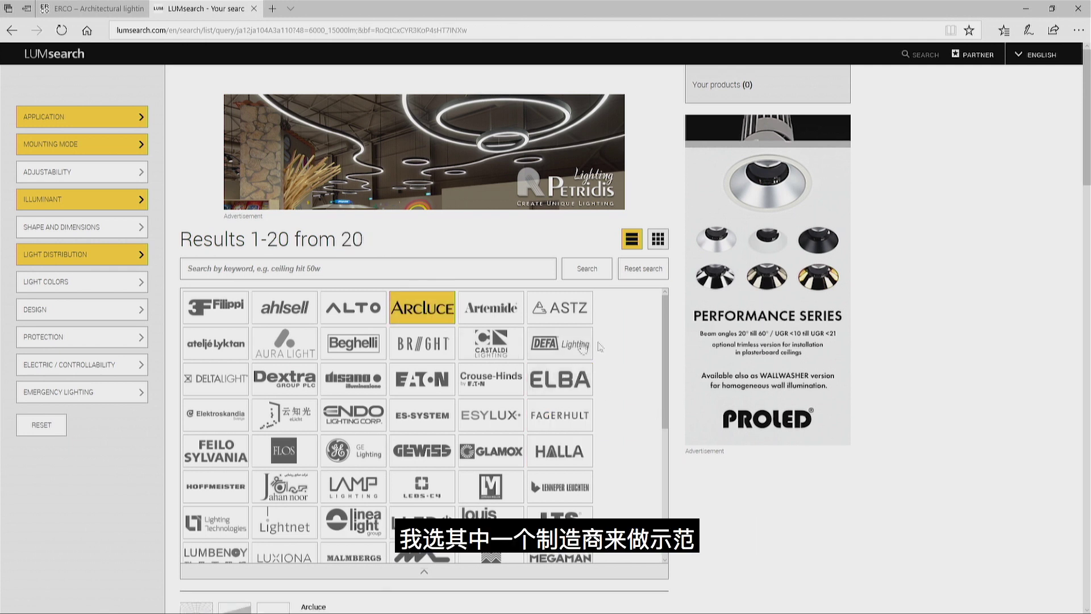
left_click(590, 568)
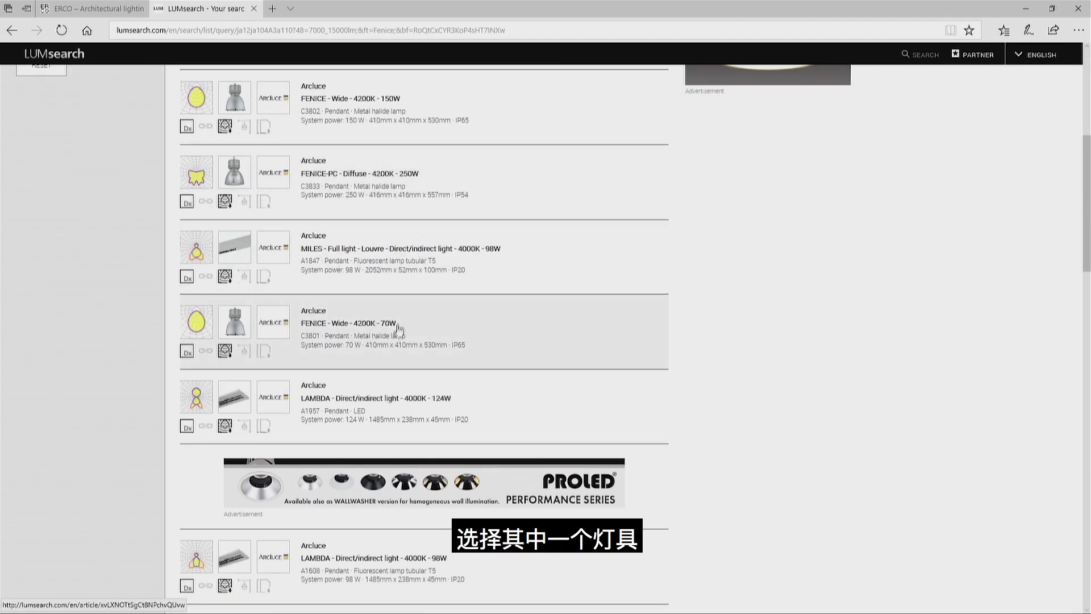
left_click(390, 335)
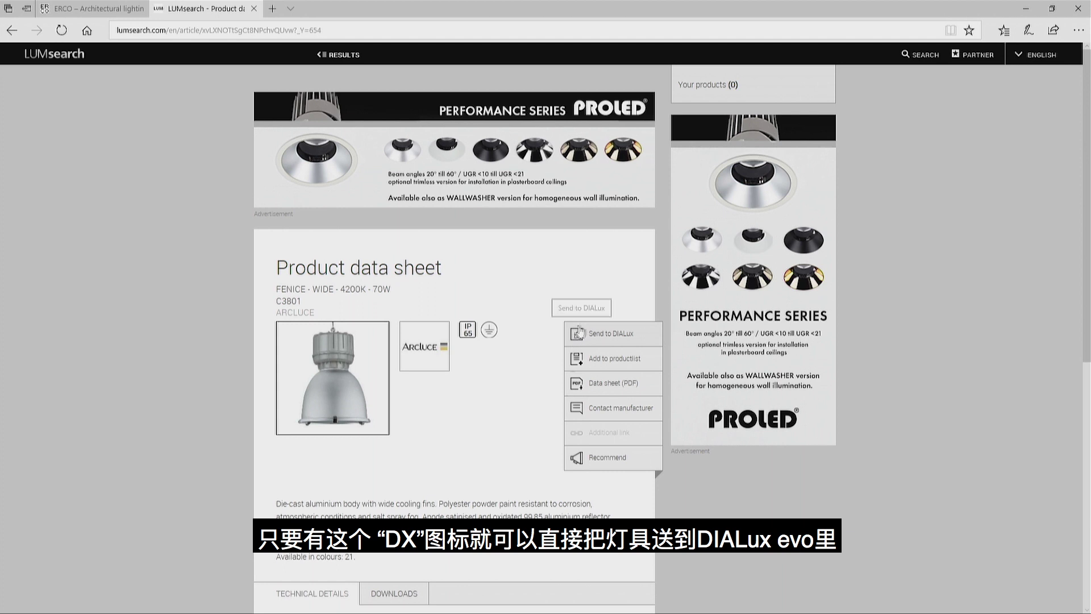
left_click(613, 341)
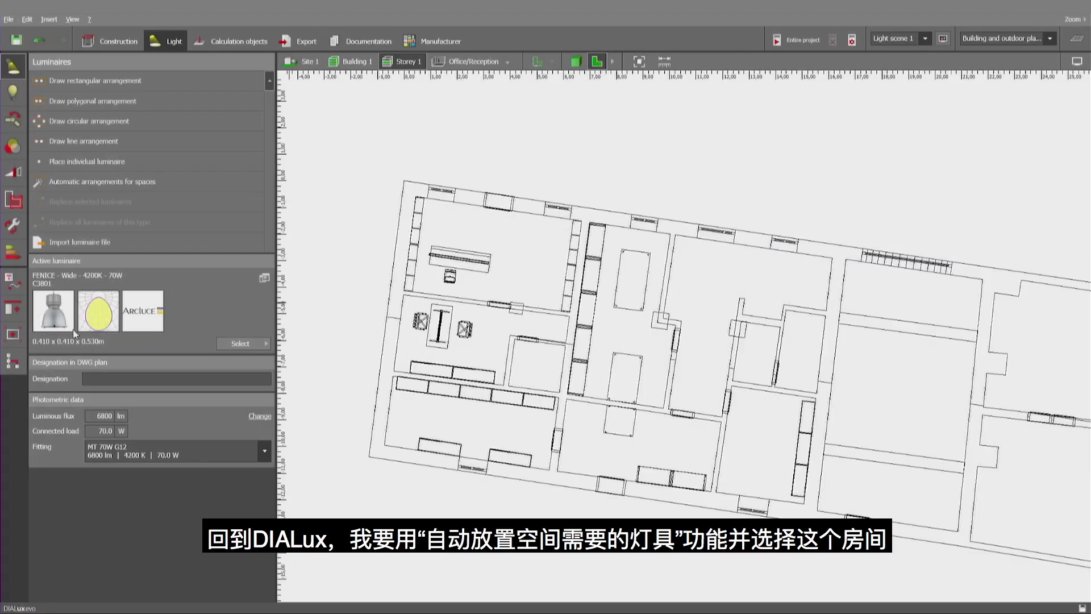
Auto-arrange a 4 × 4 Arcluce grid in the large right-hand room, reaching 520 lx for 500 lx
left_click(101, 182)
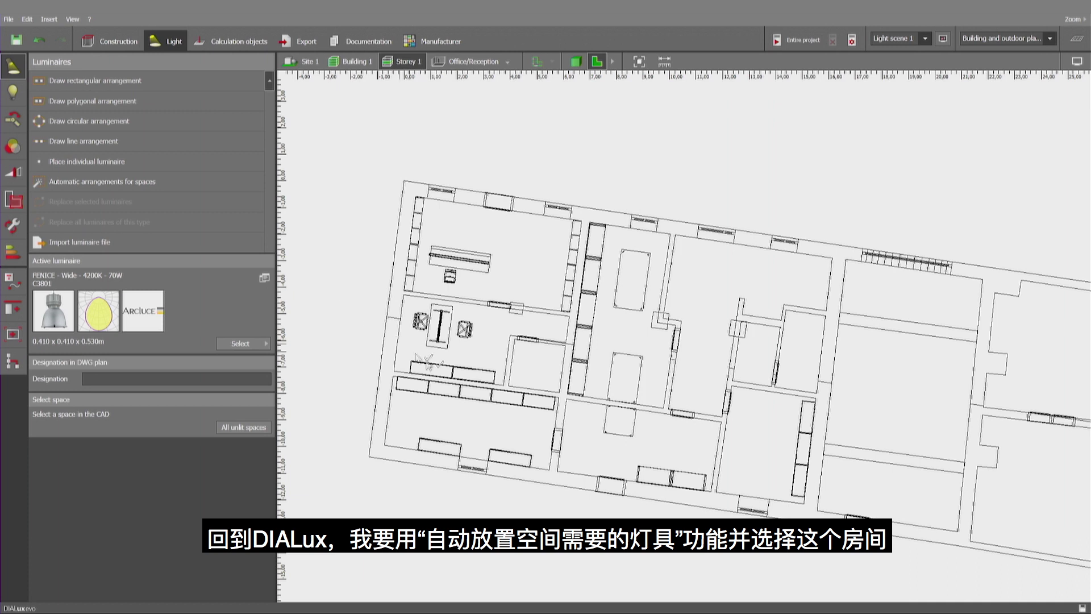
left_click(916, 390)
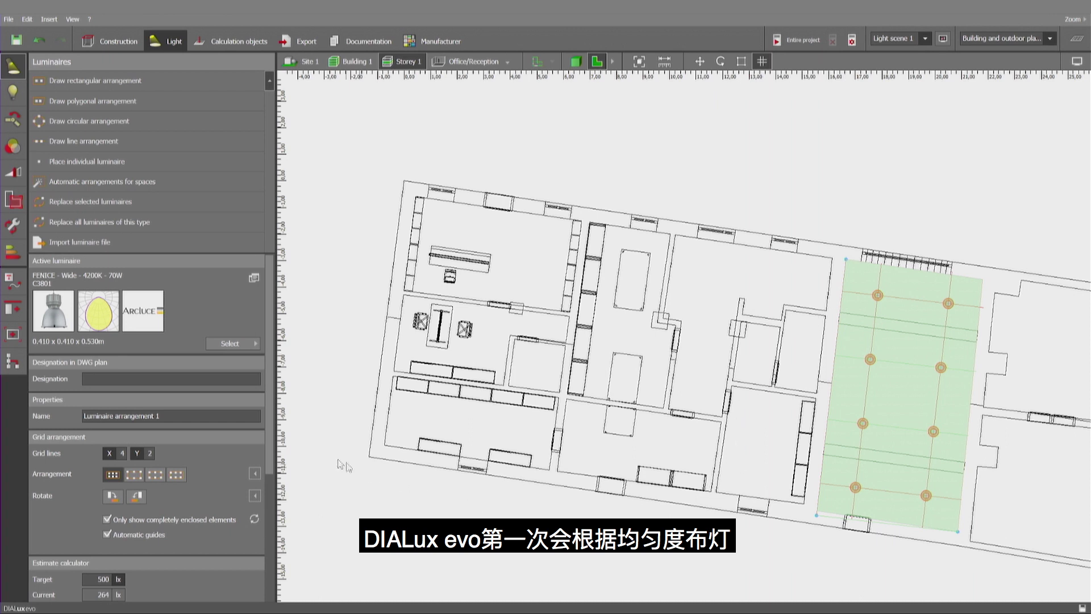
scroll(270, 423, "down", 3)
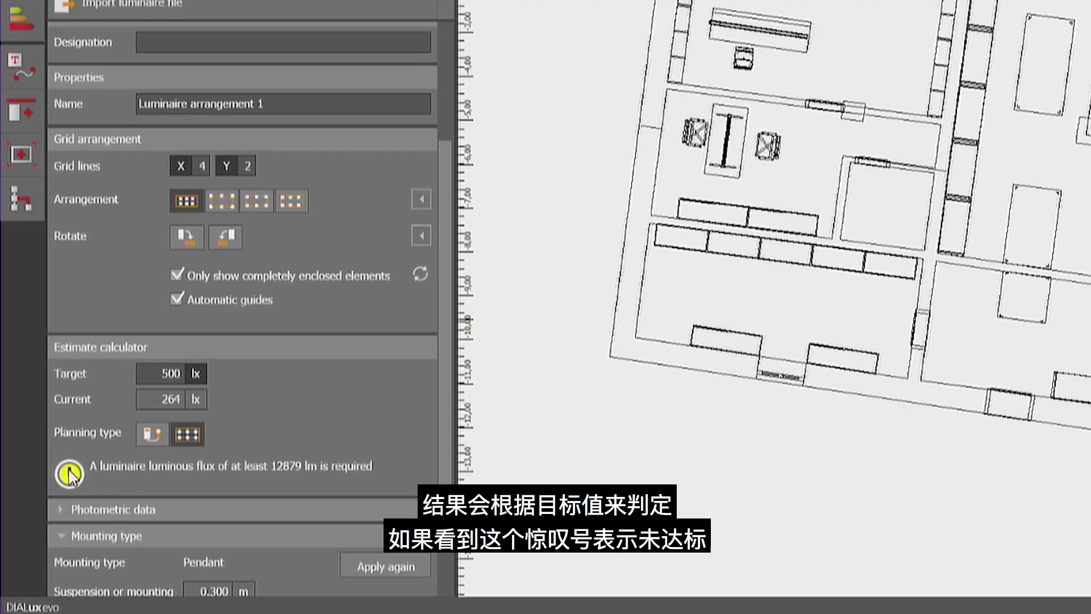
left_click(159, 372)
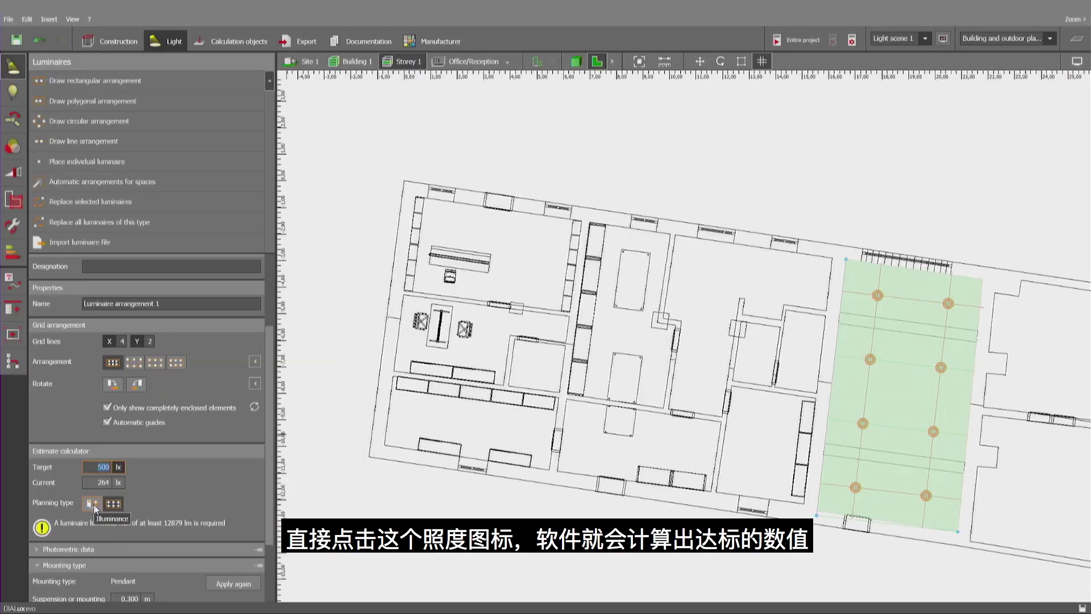
left_click(93, 503)
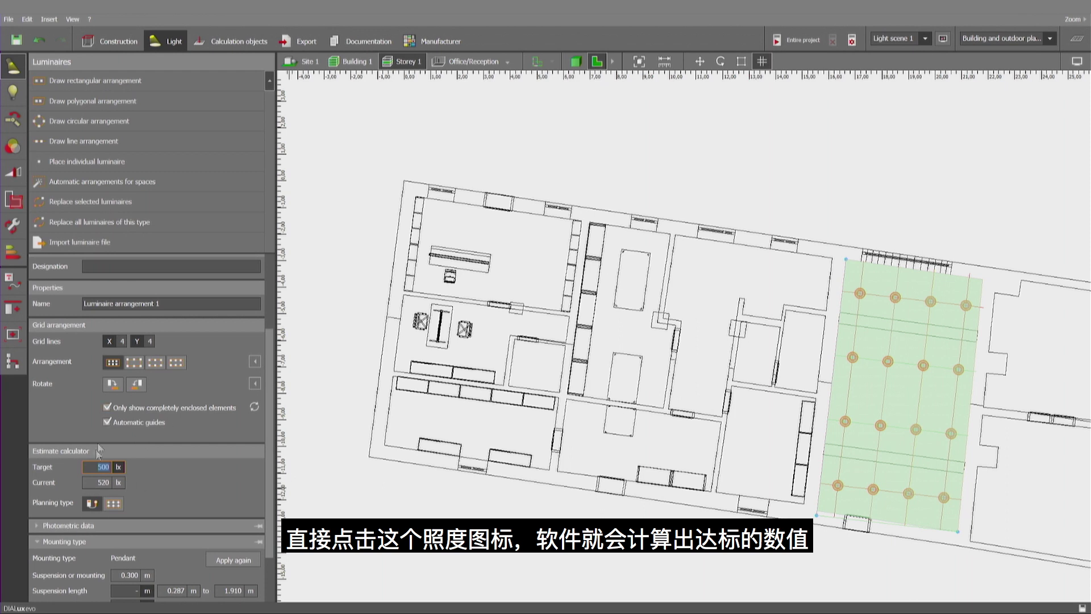
In 3D, set the luminaire grid's suspension length to 0.500 m
left_click(576, 61)
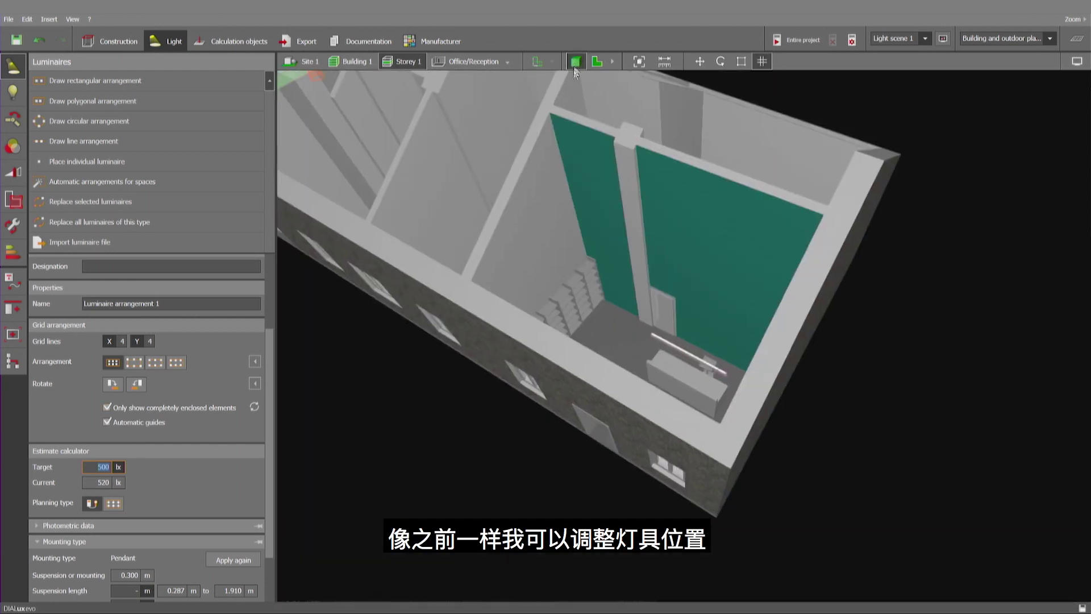
middle_click_drag(430, 419, 528, 404)
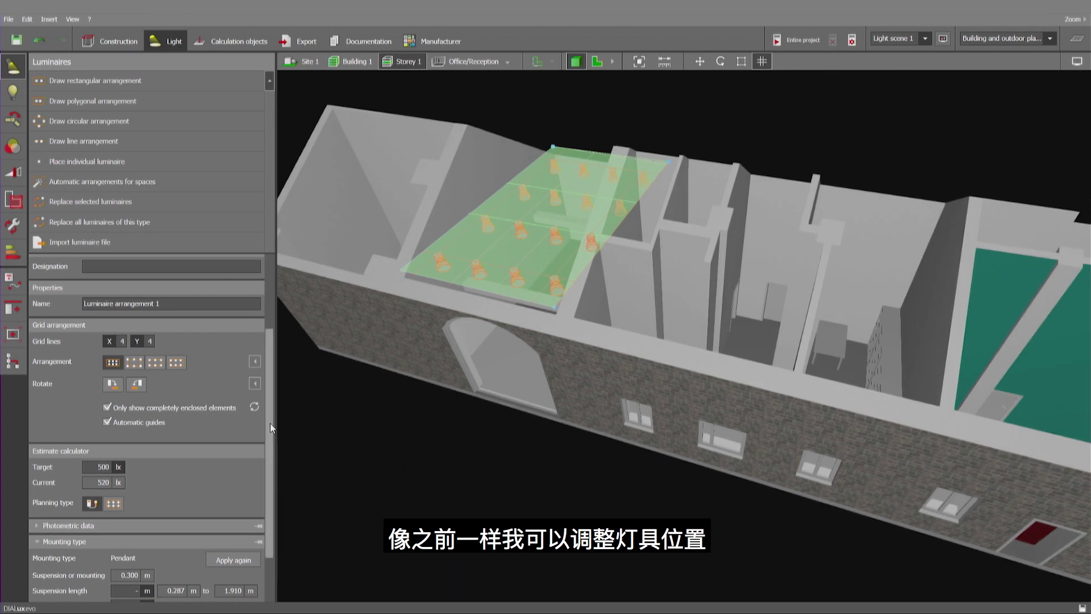
left_click_drag(271, 423, 269, 479)
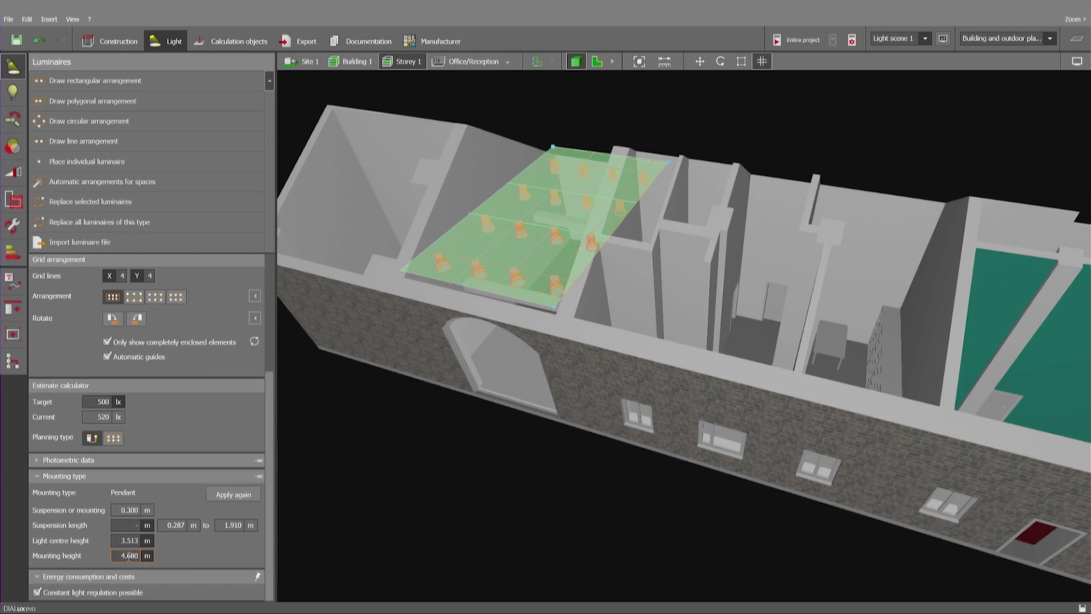
left_click(123, 524)
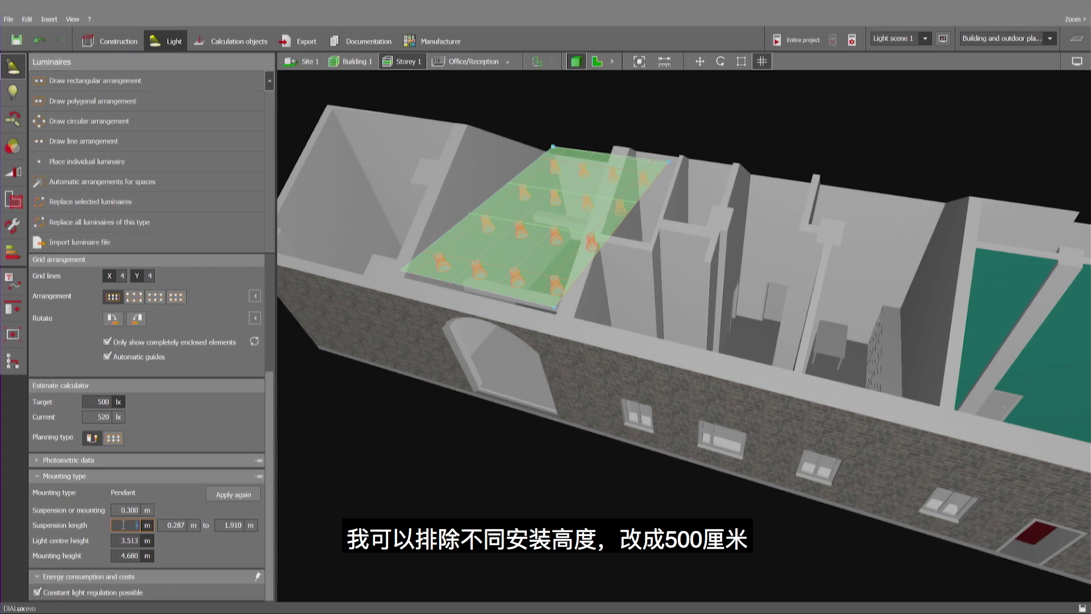
type("0.5")
key("Return")
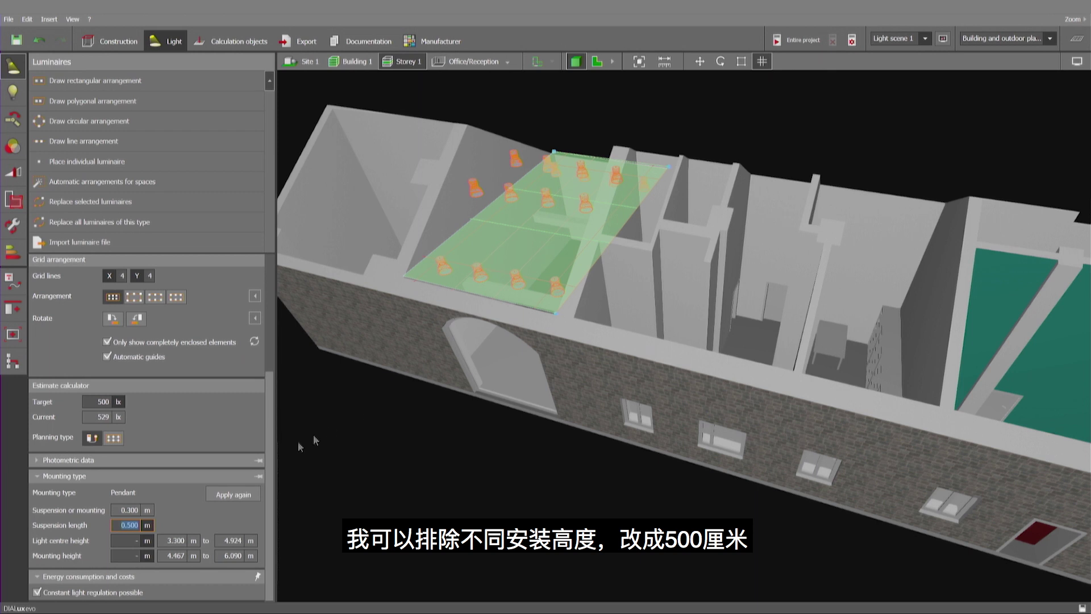
Raise the grid's mounting height to 4.500 m and deselect the arrangement
left_click(134, 556)
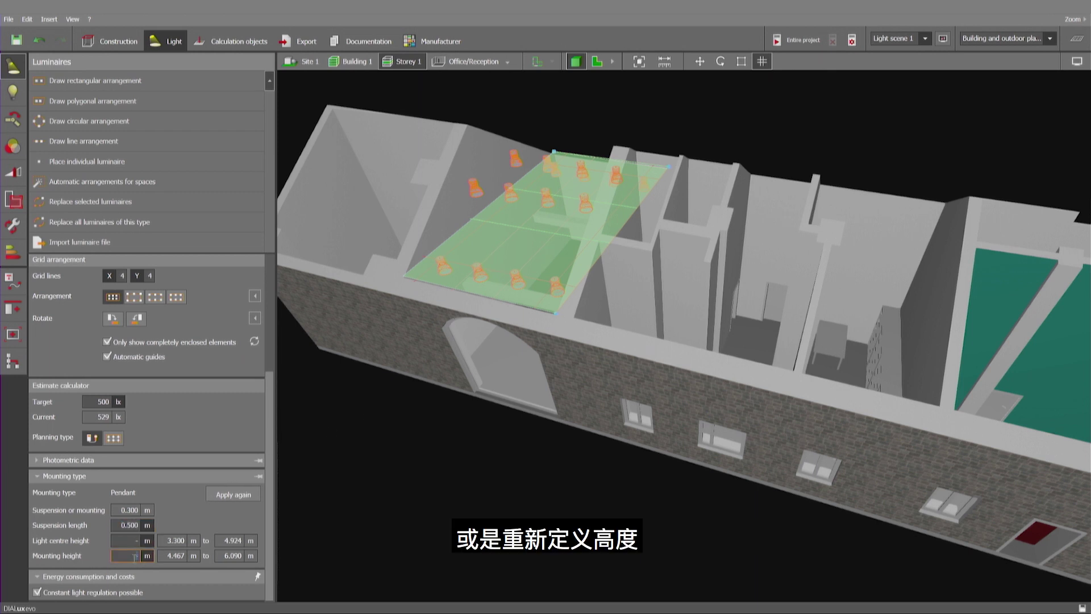
type("4.5")
key("Return")
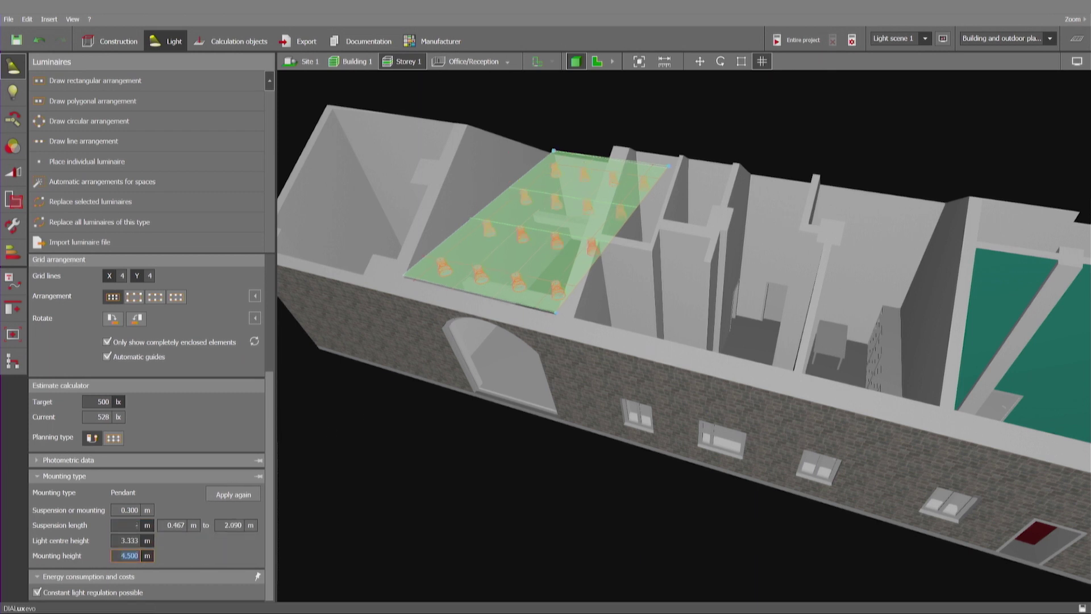
left_click(462, 409)
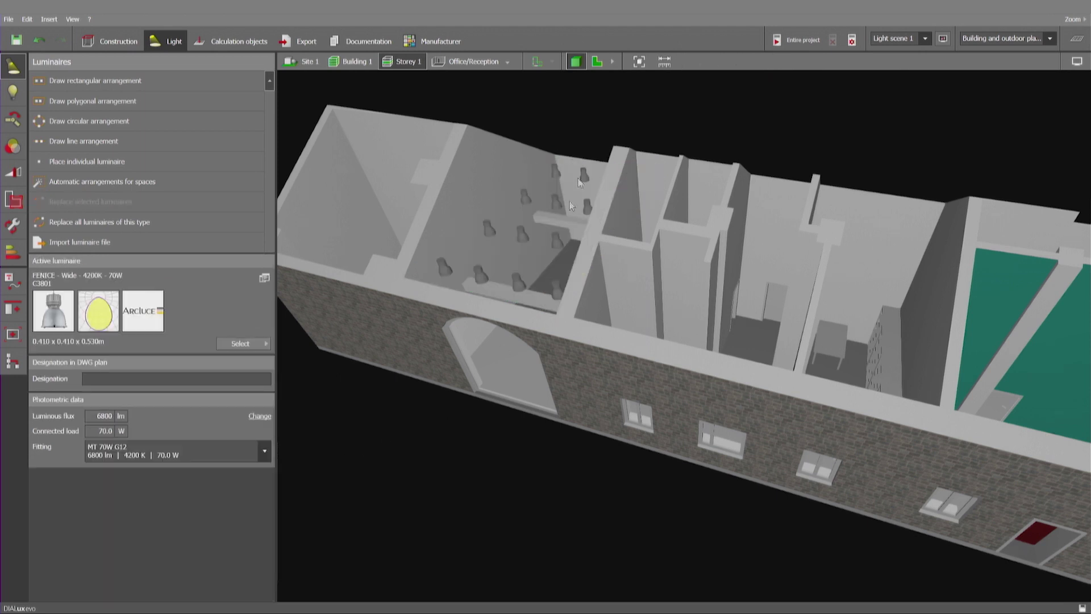
Jump to the Office room on the 2D plan and open the luminaire picker
left_click(600, 62)
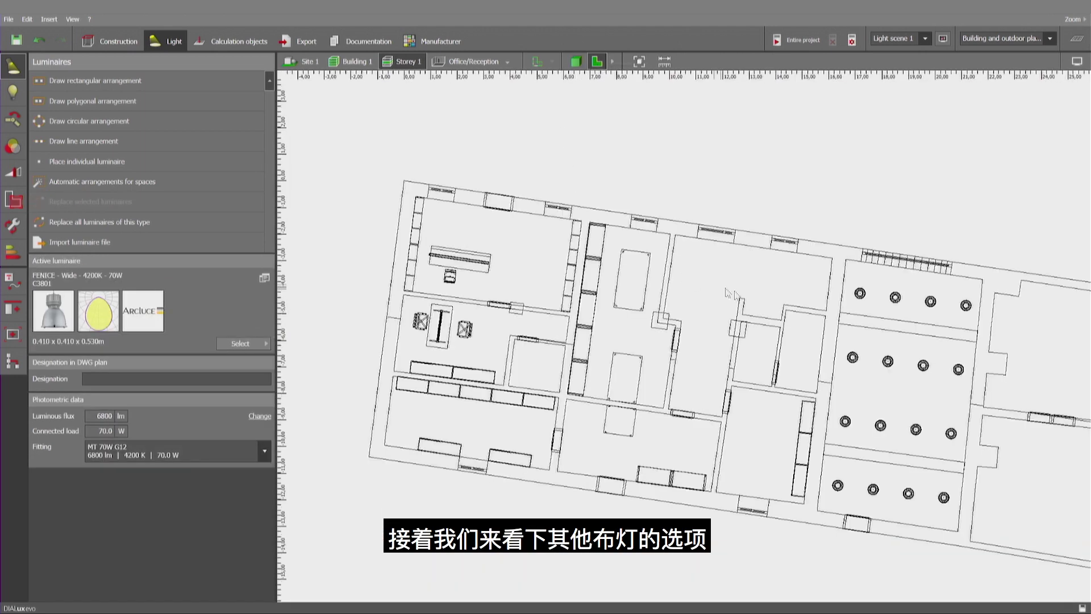
left_click_drag(700, 287, 762, 346)
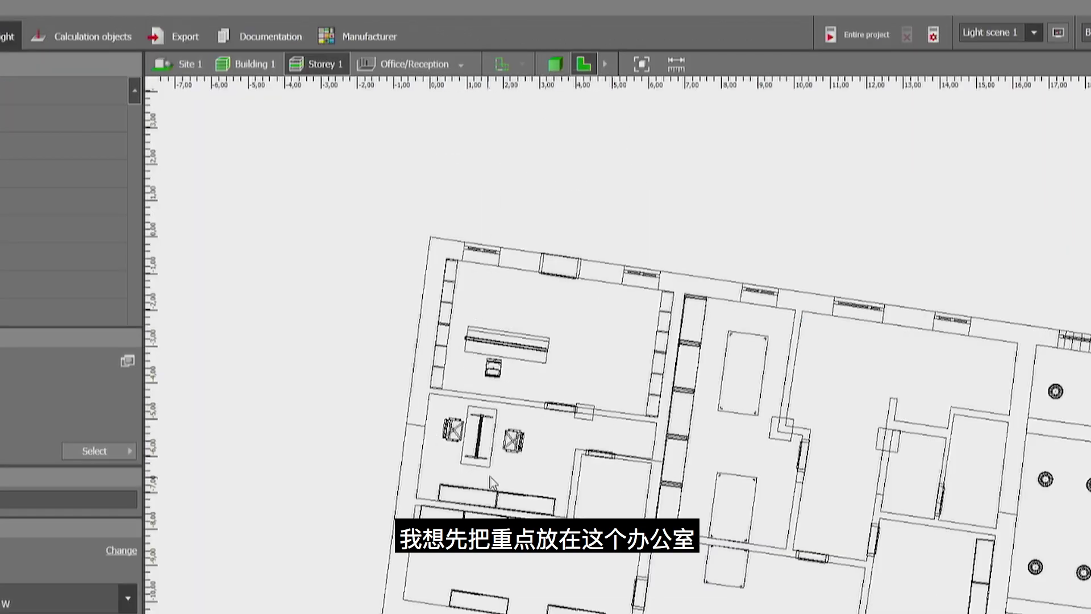
left_click(462, 63)
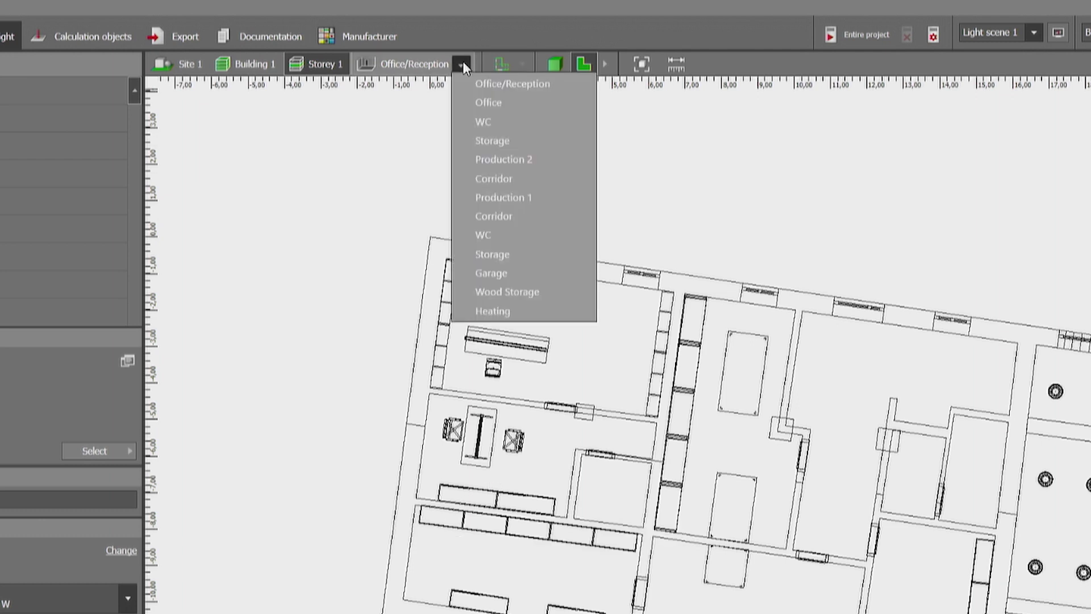
left_click(480, 105)
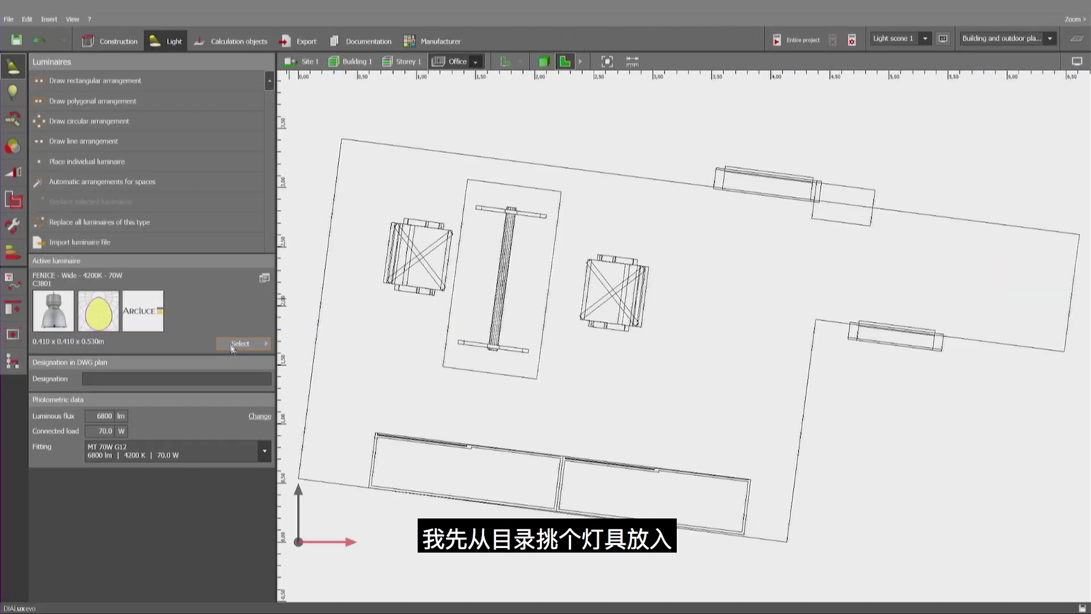
left_click(241, 344)
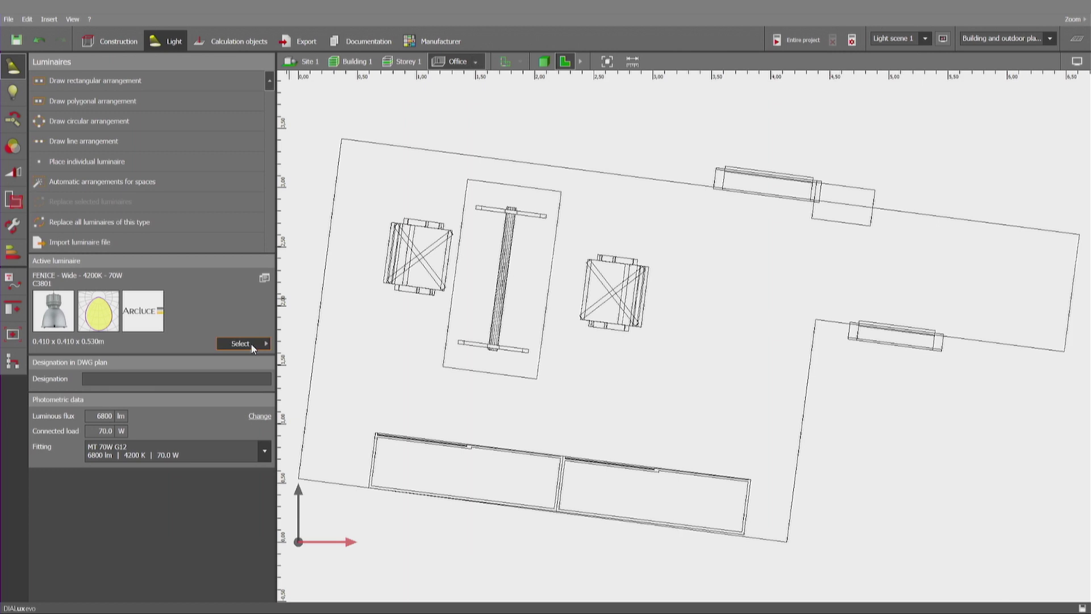
Filter the Artemide catalogue to table lamps and open the TOLOMEO MINI TAVOLO LED data sheet
left_click(252, 347)
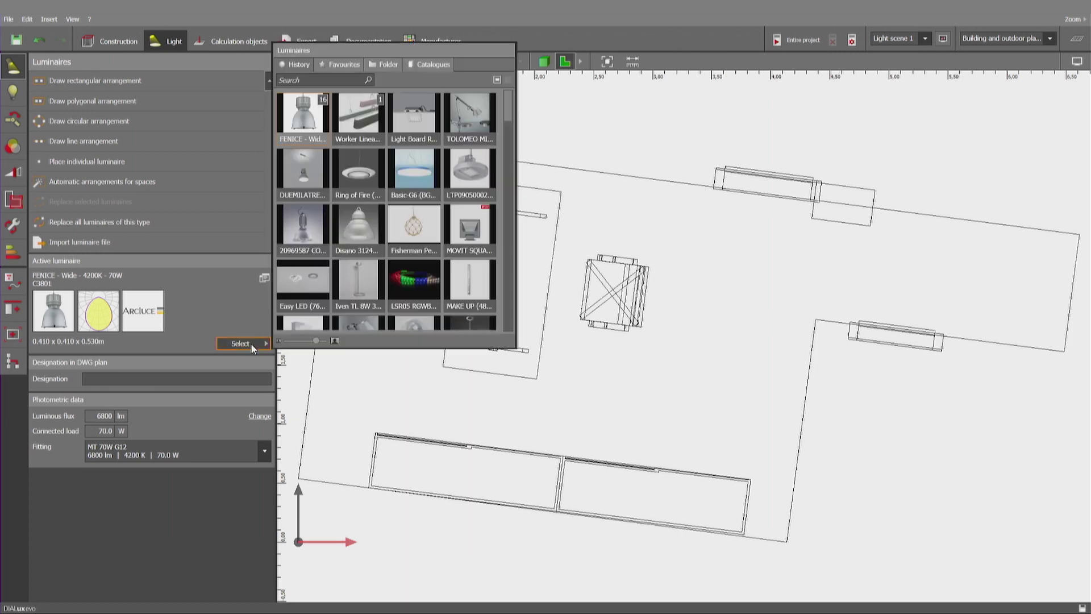
left_click(433, 64)
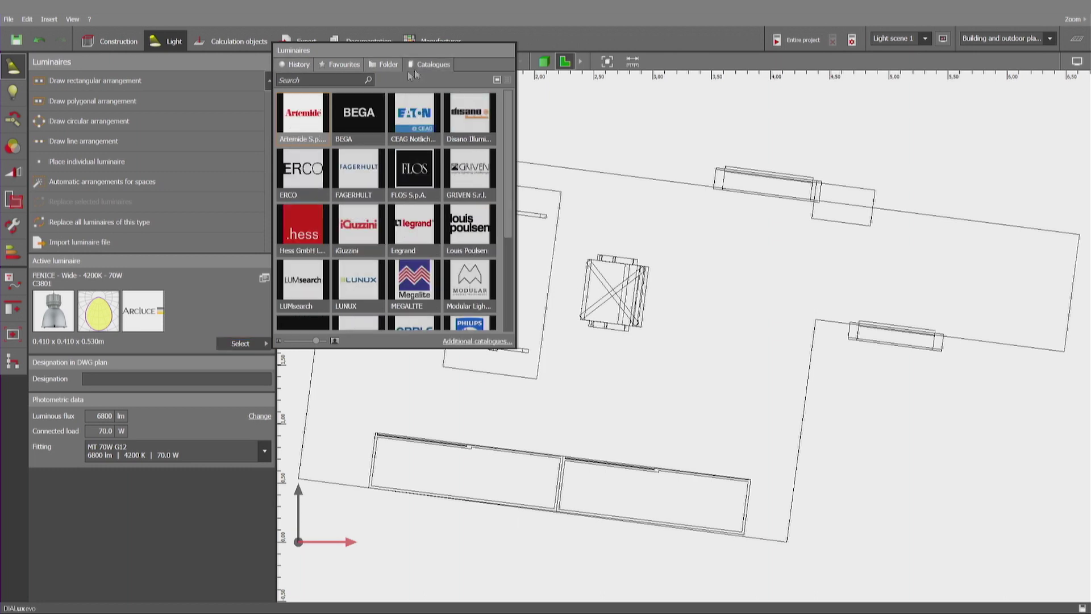
left_click(311, 112)
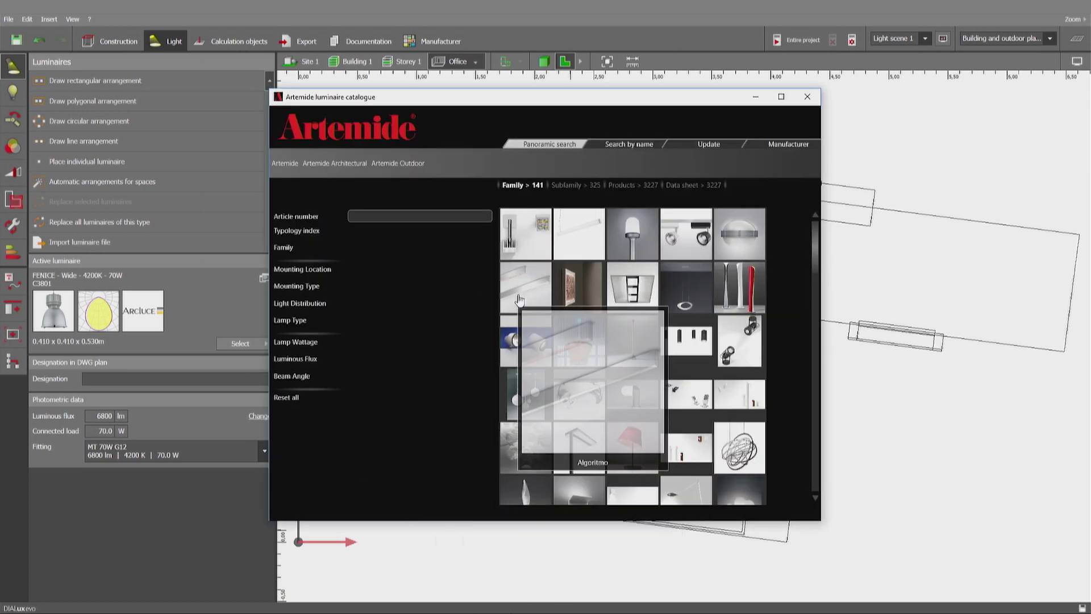
left_click(321, 275)
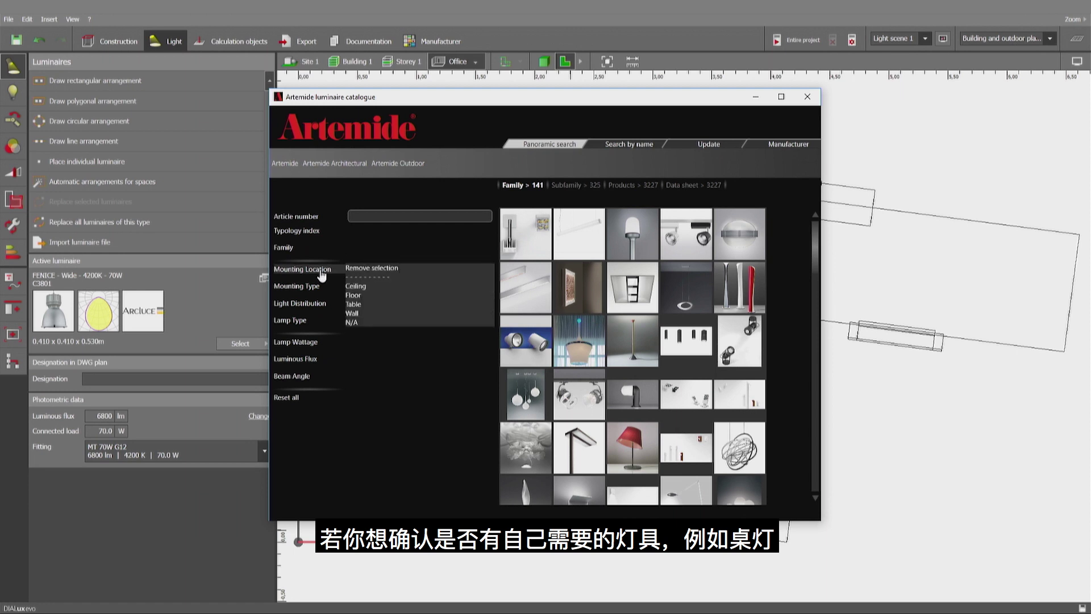
left_click(355, 304)
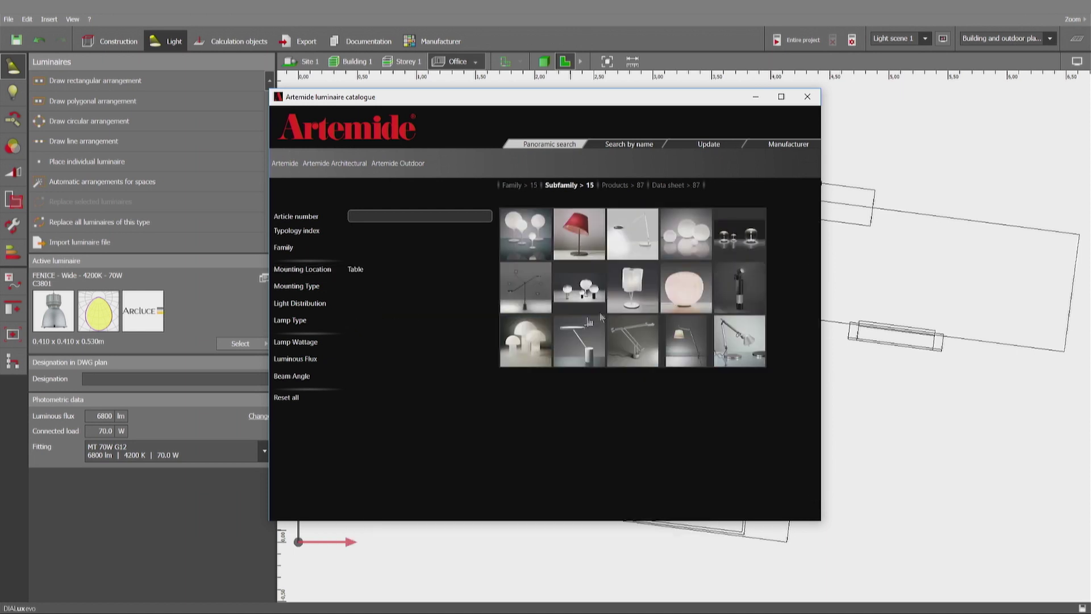
left_click(747, 356)
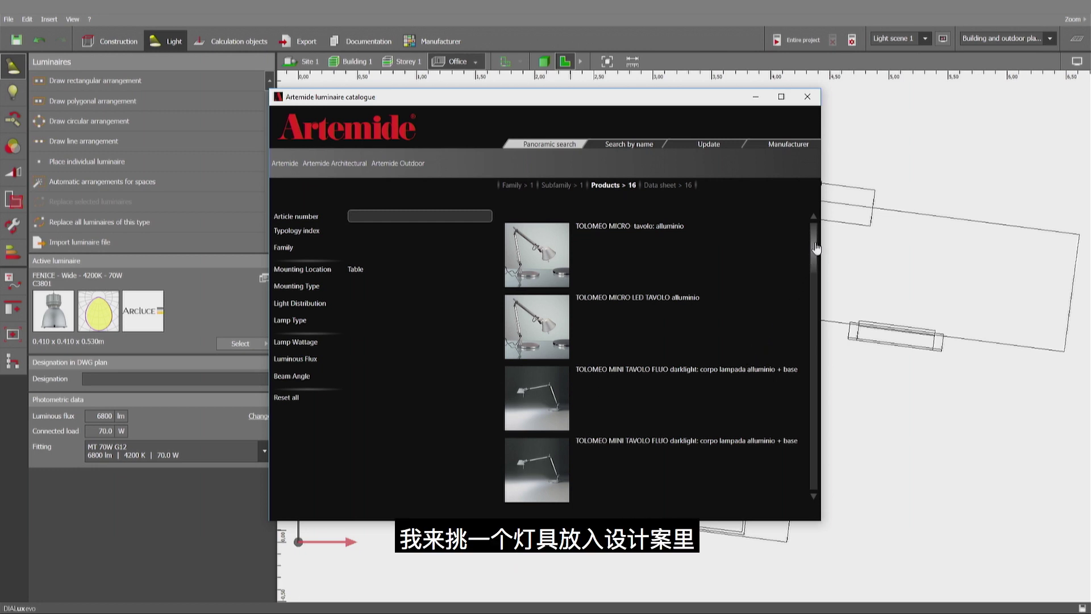
left_click_drag(813, 253, 833, 339)
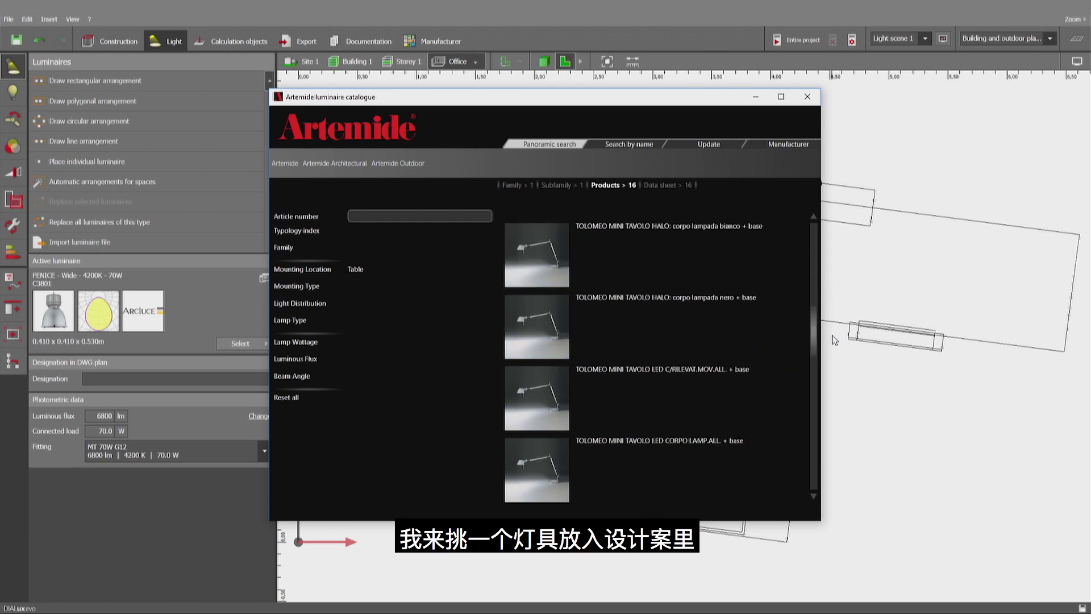
left_click(681, 446)
Add the Artemide Tolomeo lamp to the project and place it on the office desk
left_click(597, 244)
left_click(181, 503)
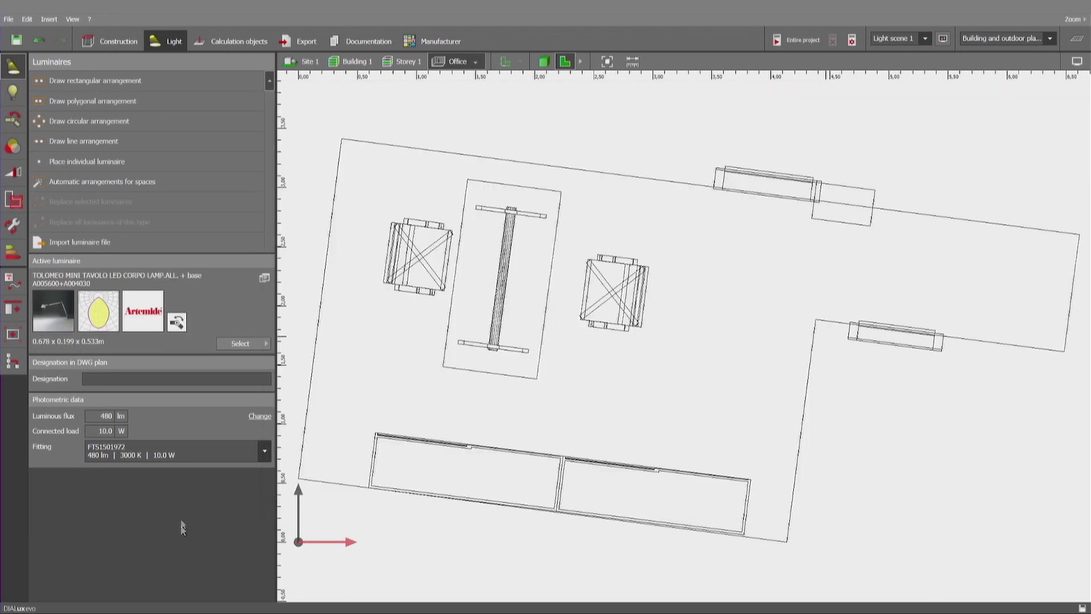
left_click_drag(44, 309, 520, 205)
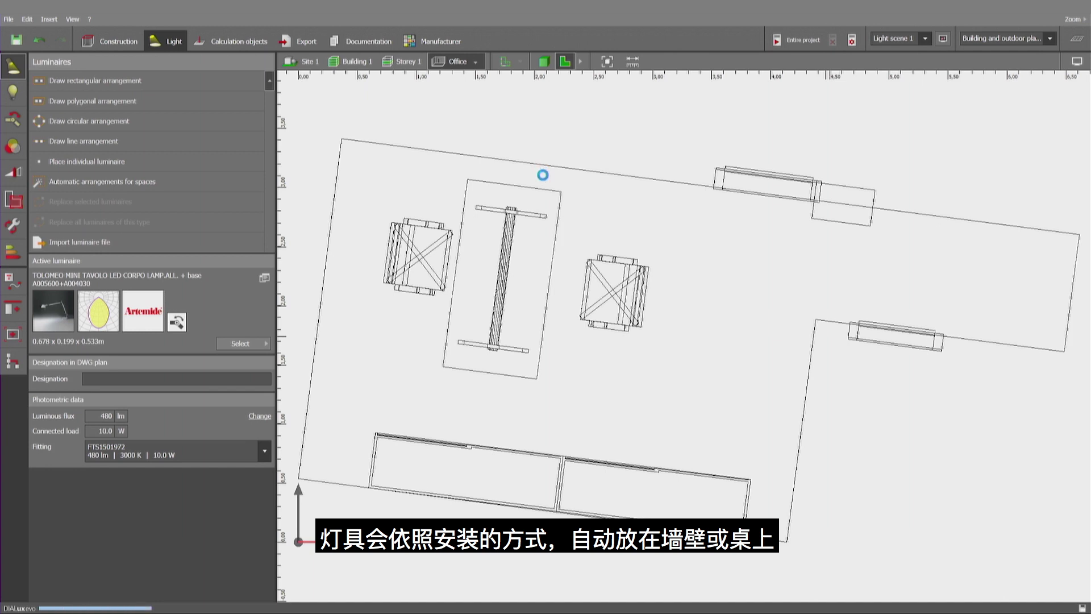
In the 3D view, rotate the Tolomeo lamp so its arm points right
left_click(543, 61)
middle_click_drag(457, 426, 676, 227)
left_click(688, 61)
left_click_drag(650, 466, 664, 434)
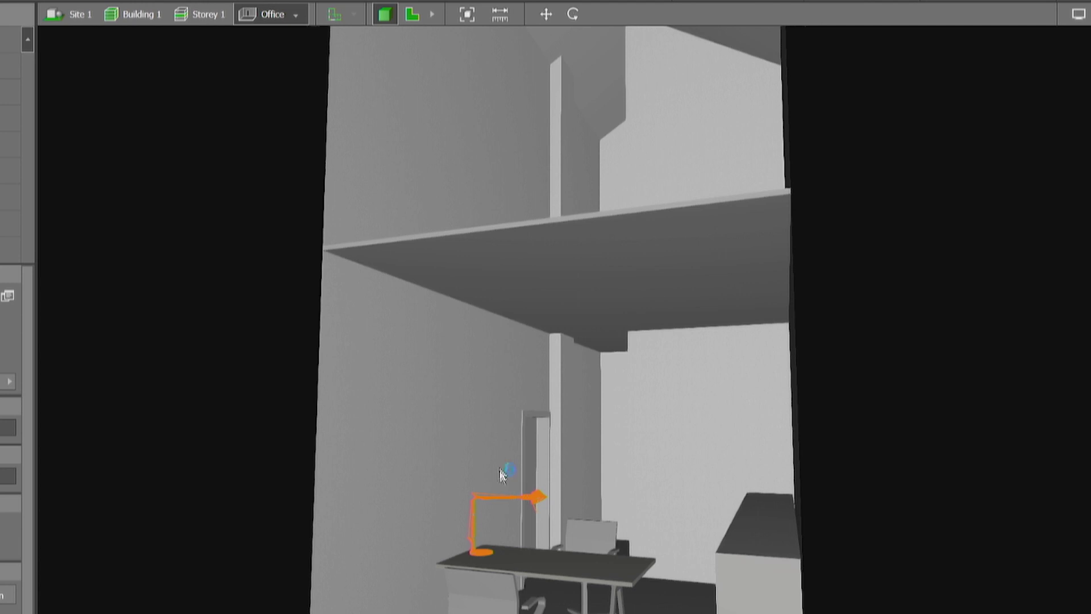
Enable light visualization and rotate the Tolomeo lamp to 175.2° about its vertical axis
left_click(1078, 13)
left_click(1057, 37)
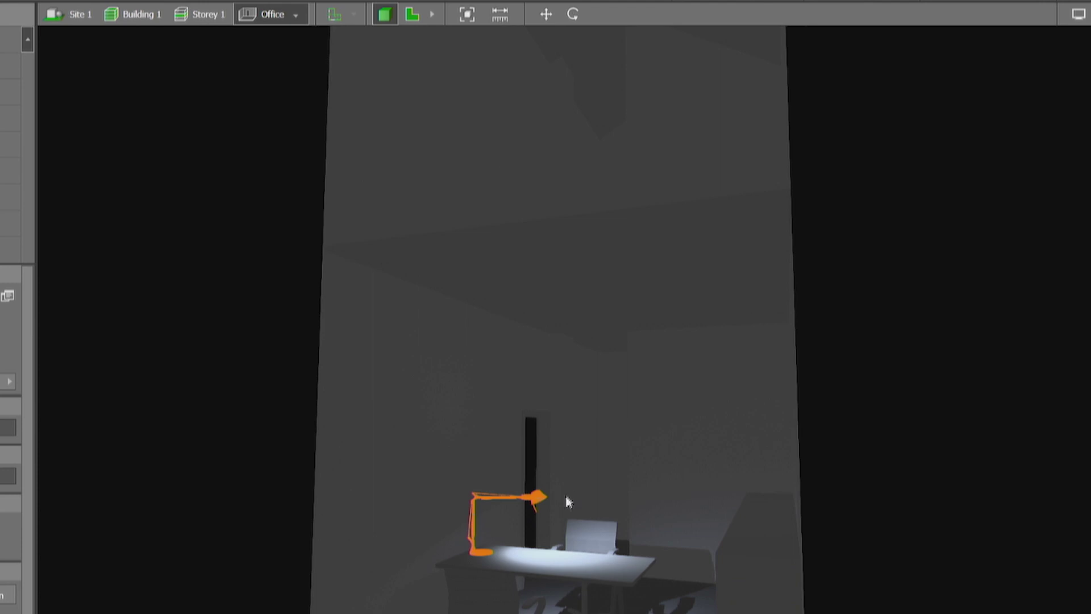
left_click(573, 13)
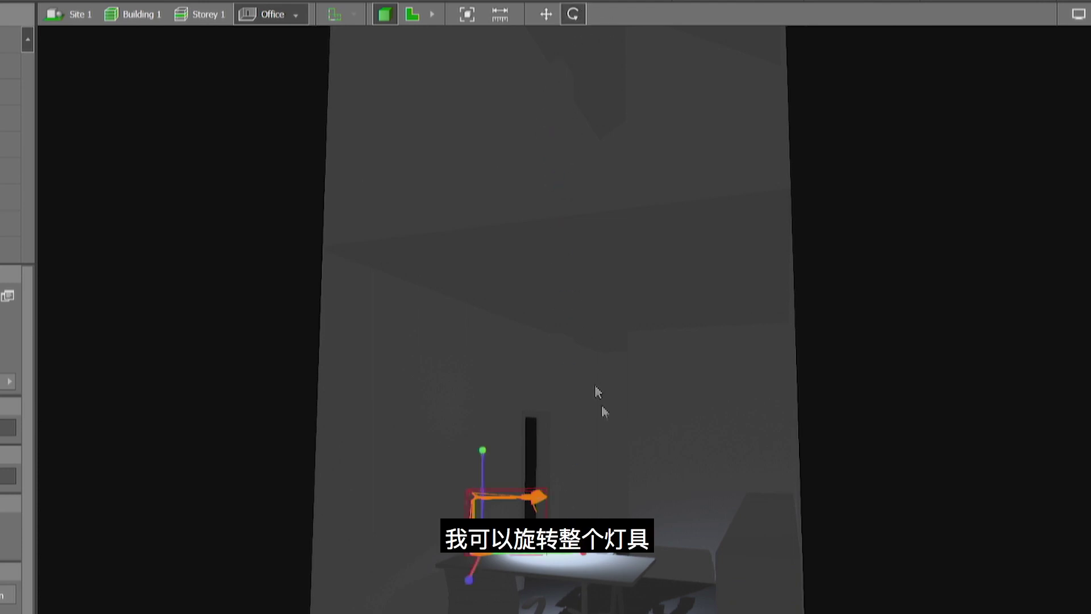
left_click(483, 582)
left_click_drag(767, 583, 750, 578)
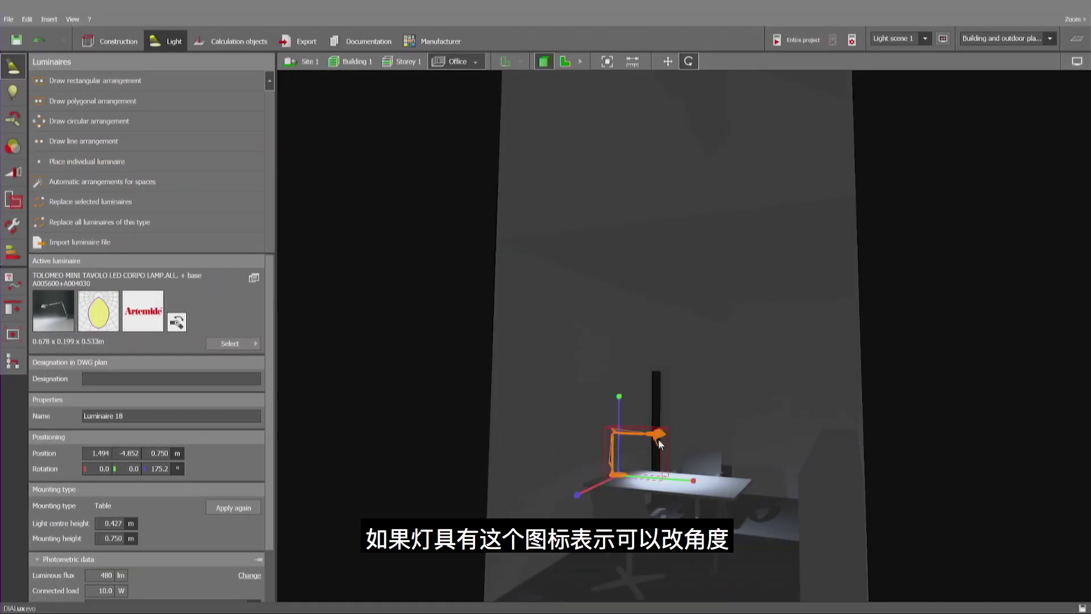
Bend the Tolomeo lamp's joints (pole -10.1°, arm -16.2°), then return to the 2-D plan
double_click(852, 501)
left_click(663, 420)
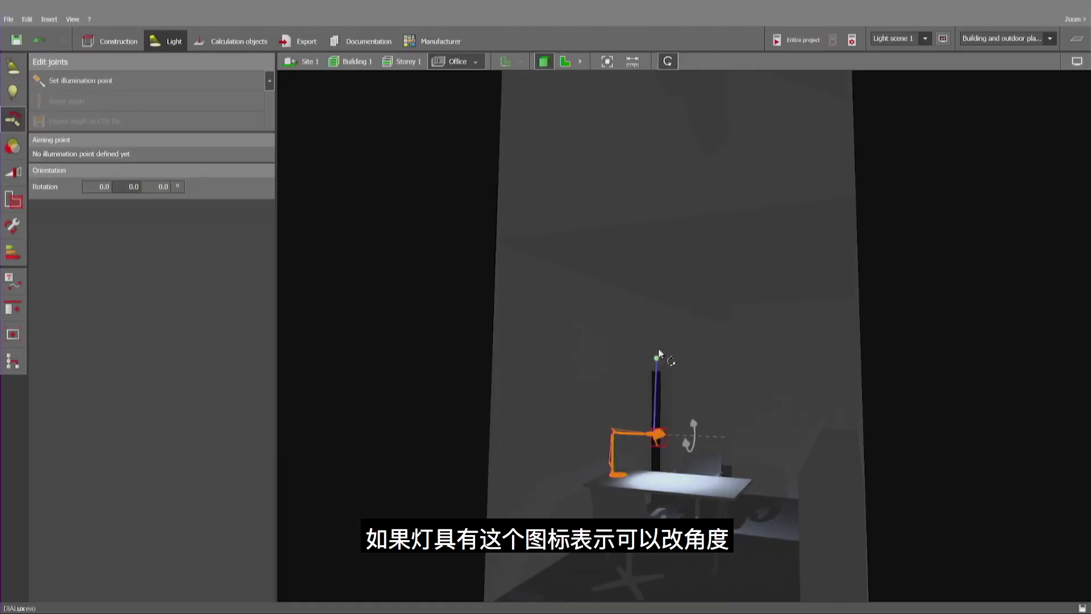
left_click_drag(658, 344, 676, 312)
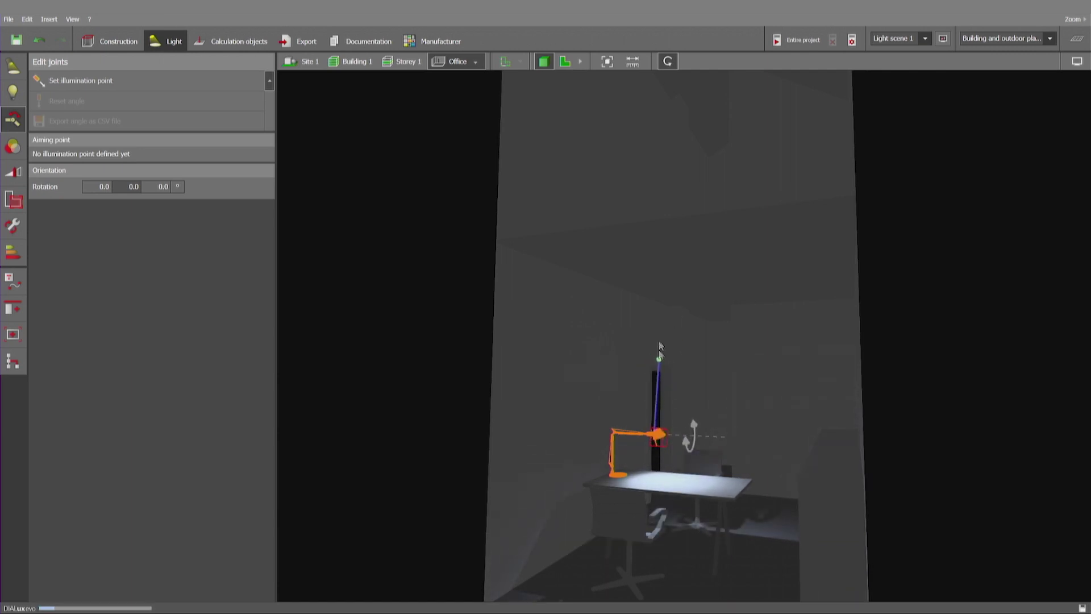
left_click(637, 432)
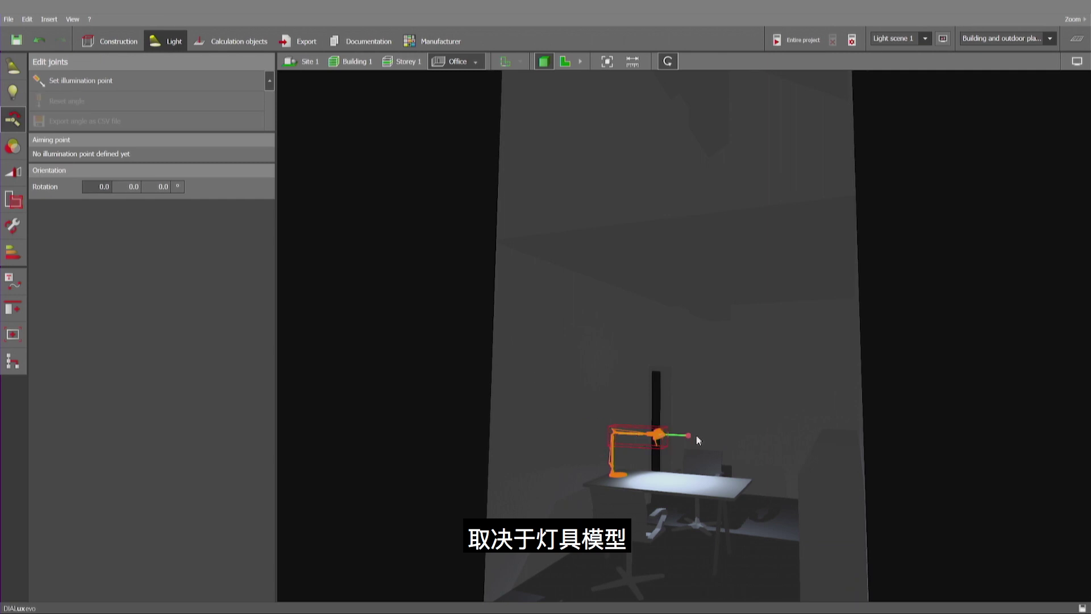
left_click_drag(693, 435, 665, 464)
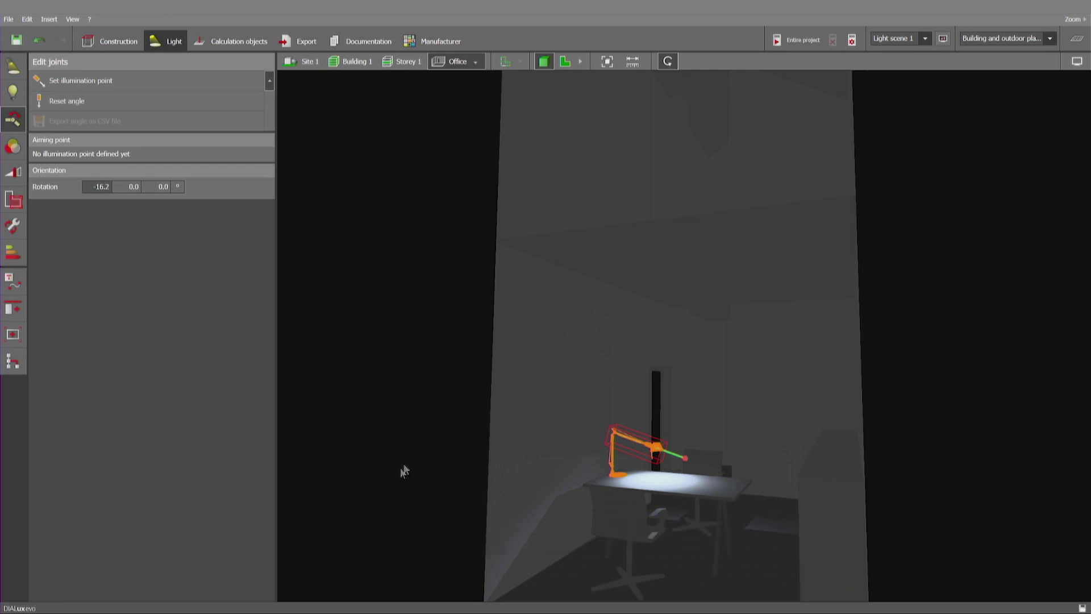
left_click(565, 61)
left_click(595, 127)
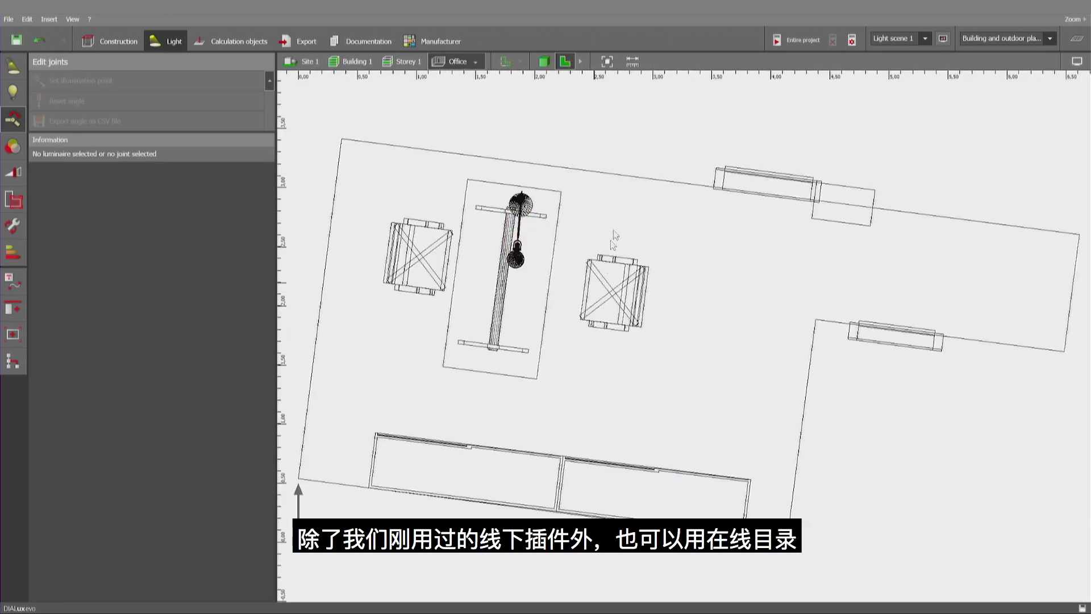
Show the Office/Reception room plan, then go to the ERCO website
left_click(476, 62)
left_click(496, 83)
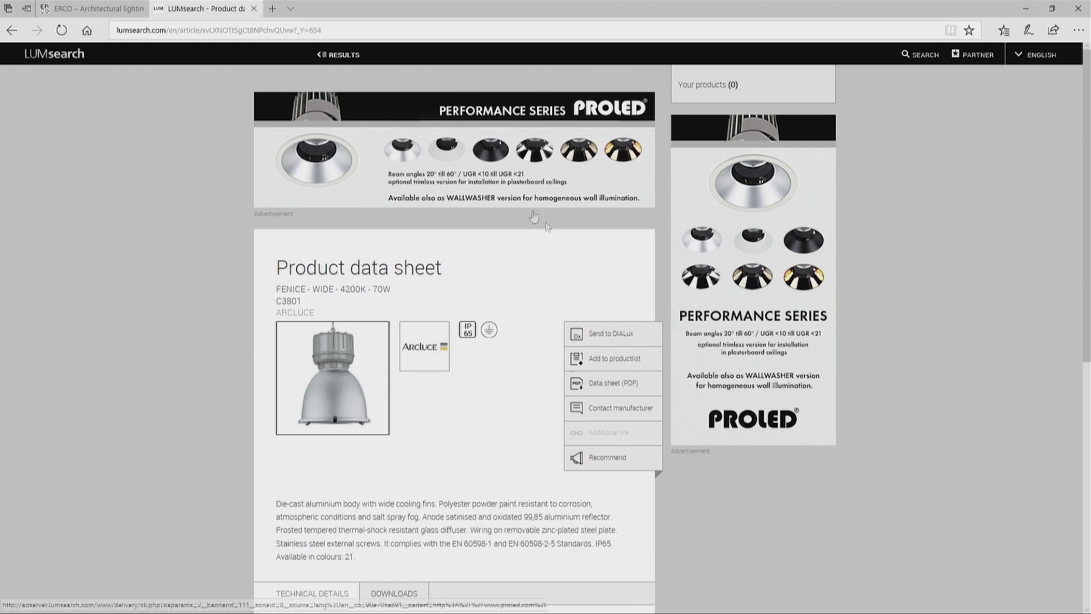
left_click(90, 9)
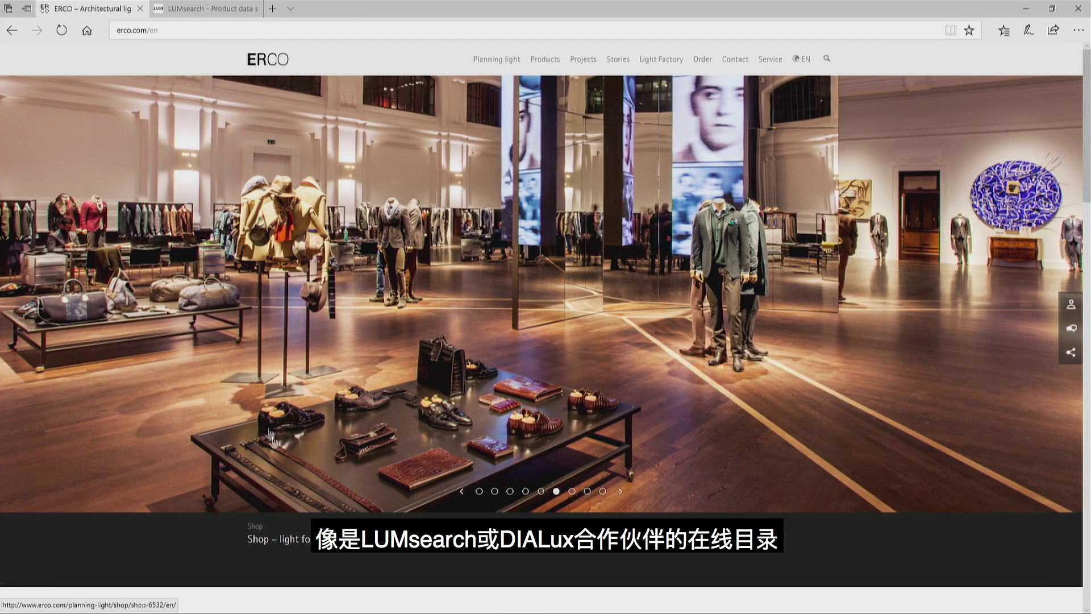
Filter ERCO's indoor products to recessed spotlights, floodlights and wallwashers
left_click(550, 61)
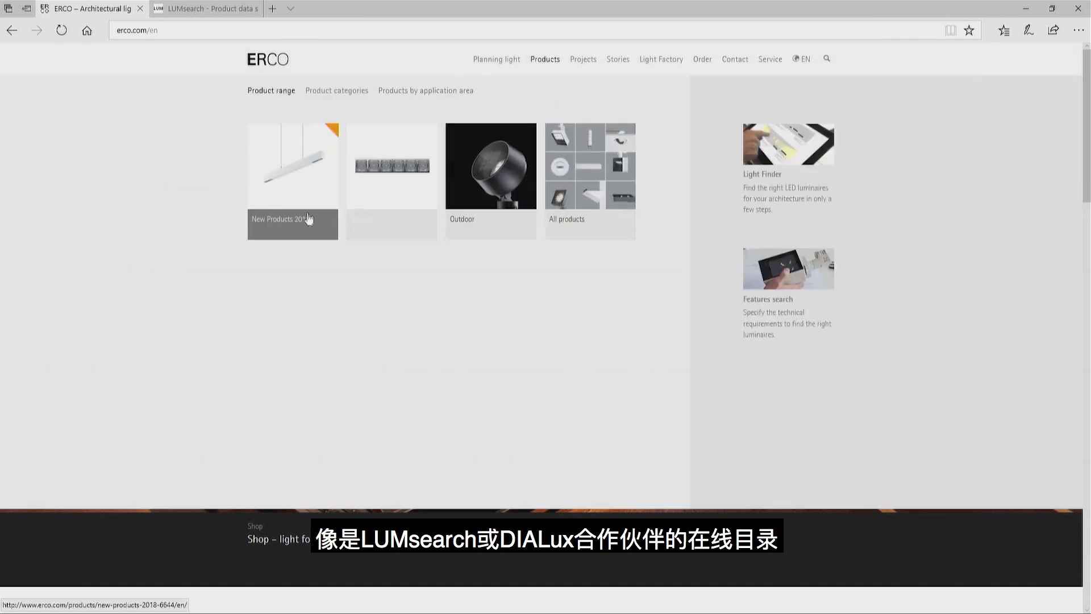
left_click(414, 220)
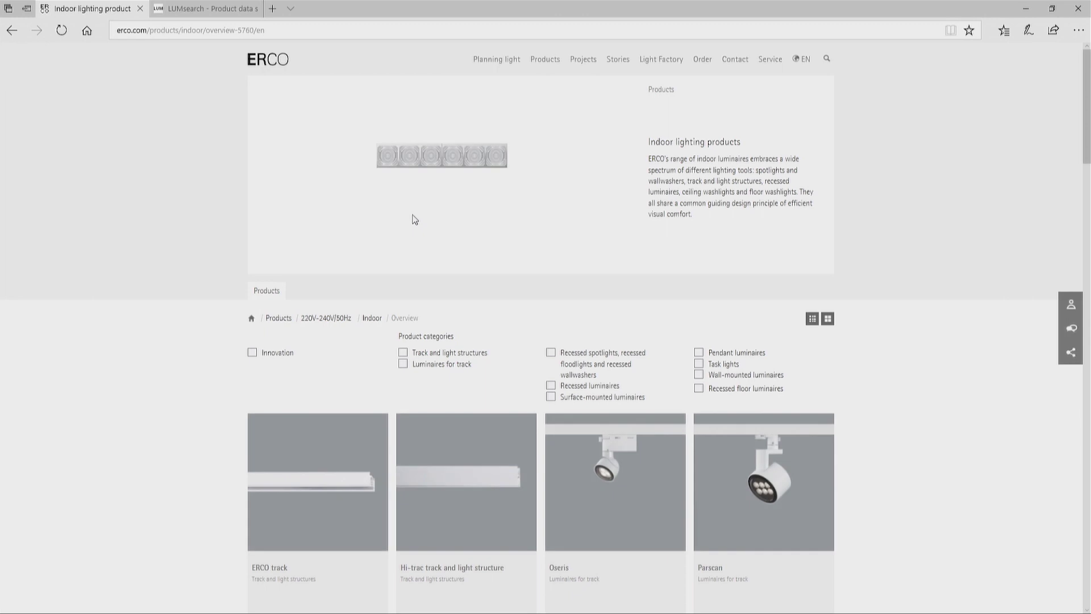
left_click(598, 360)
scroll(886, 411, "down", 5)
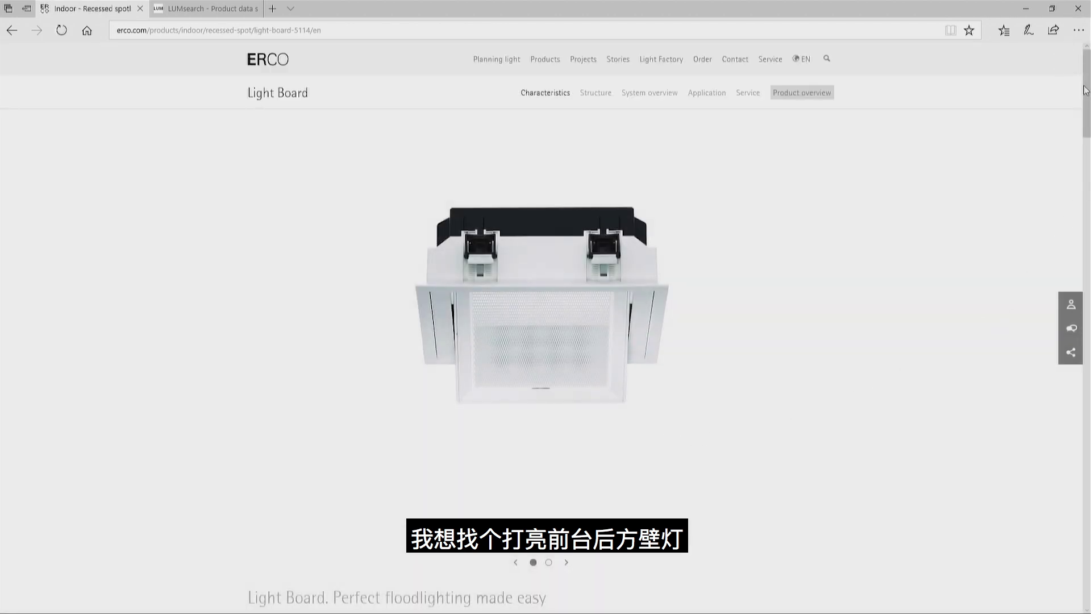
Narrow Light Board to recessed lens wallwashers, 3300 lm, DALI, and expand article 81457.000
left_click_drag(1086, 90, 1087, 404)
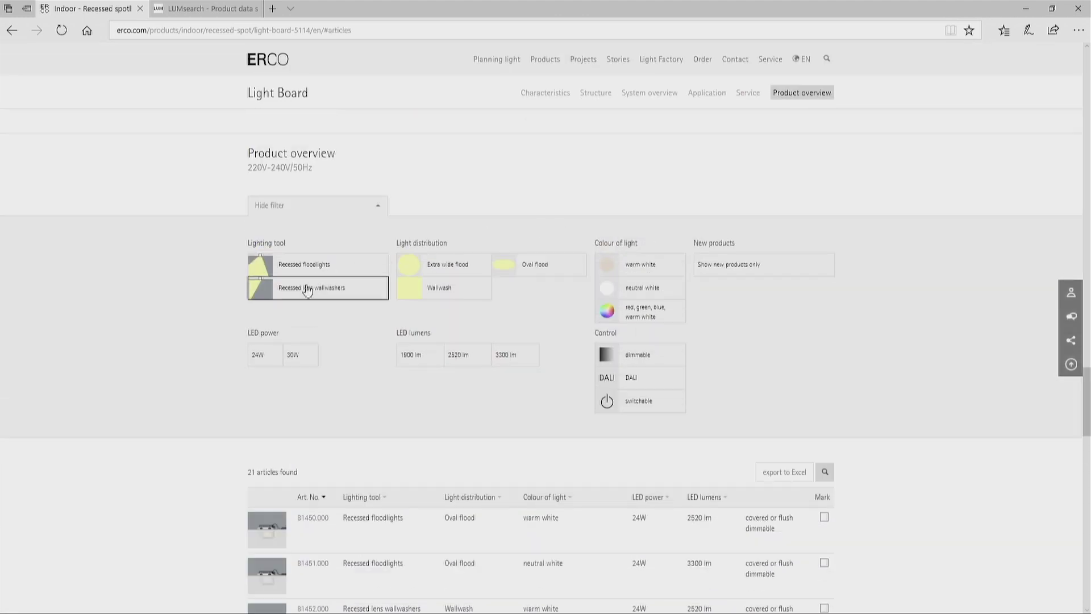
left_click(161, 237)
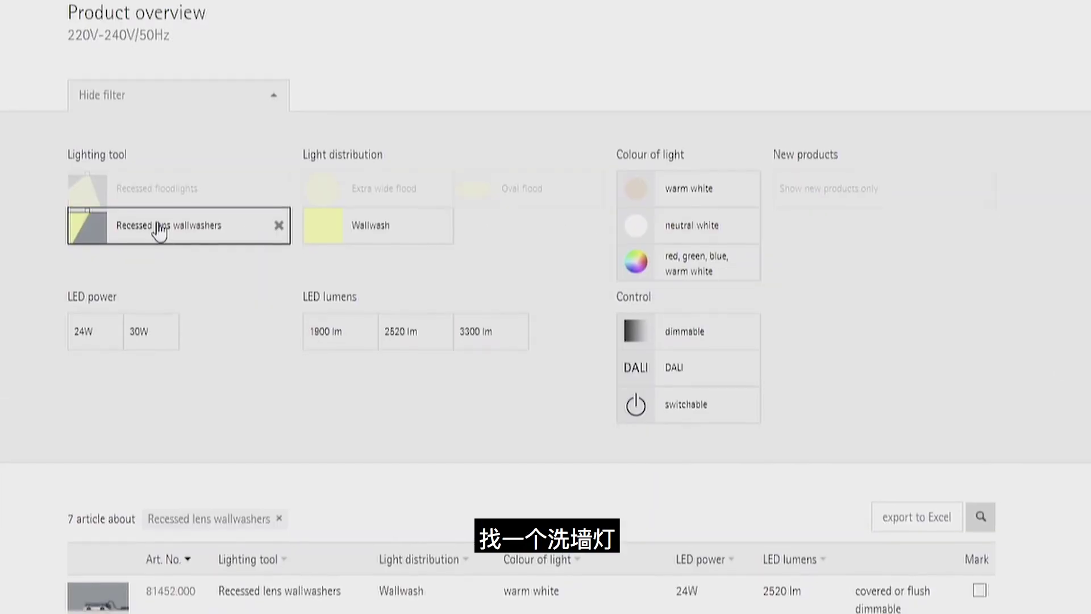
left_click(509, 326)
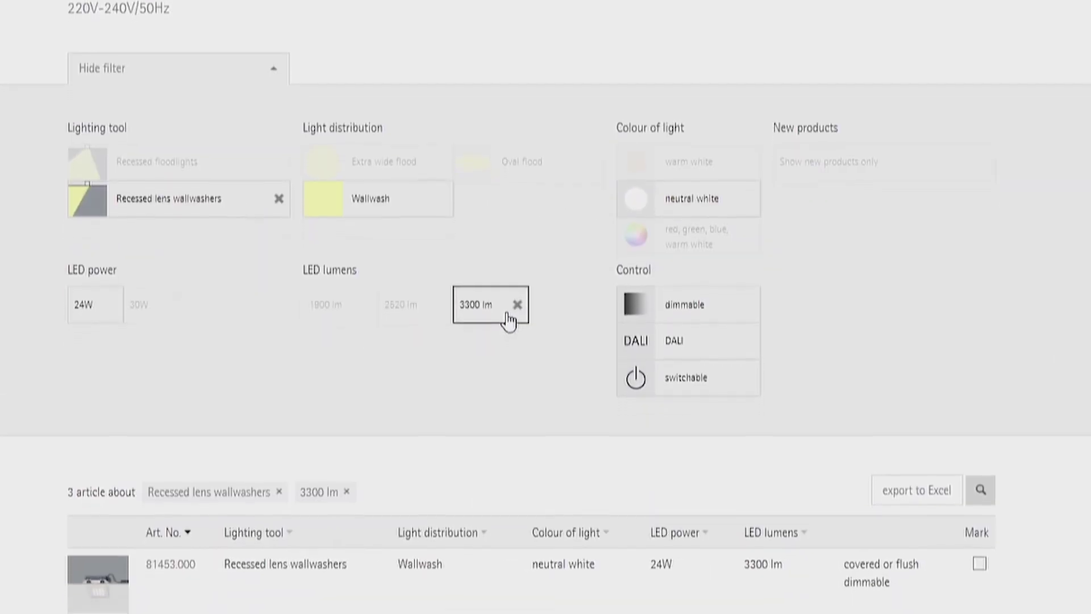
left_click(677, 326)
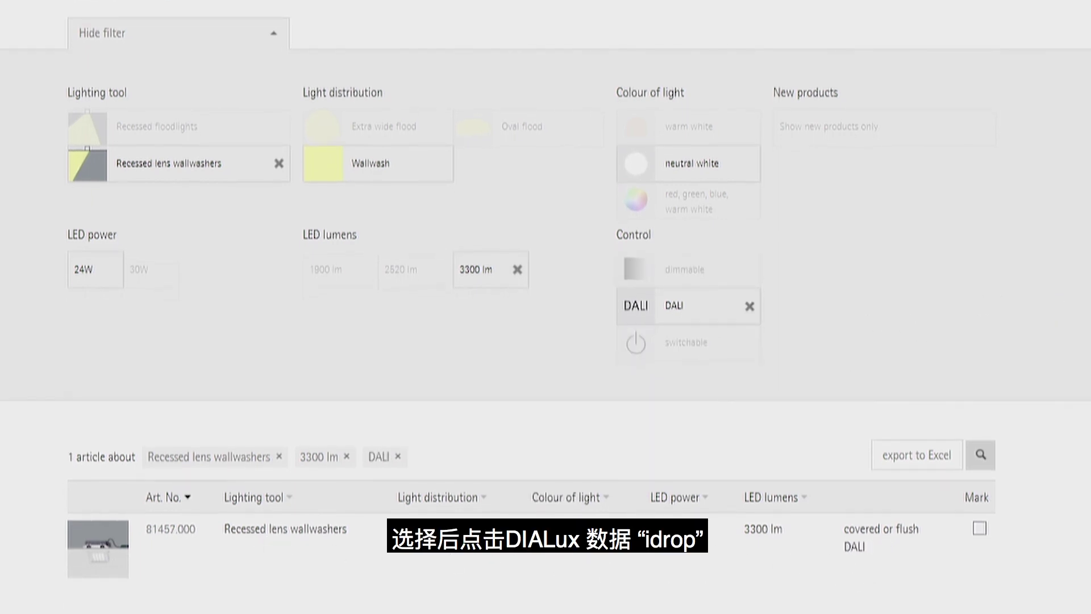
left_click(171, 541)
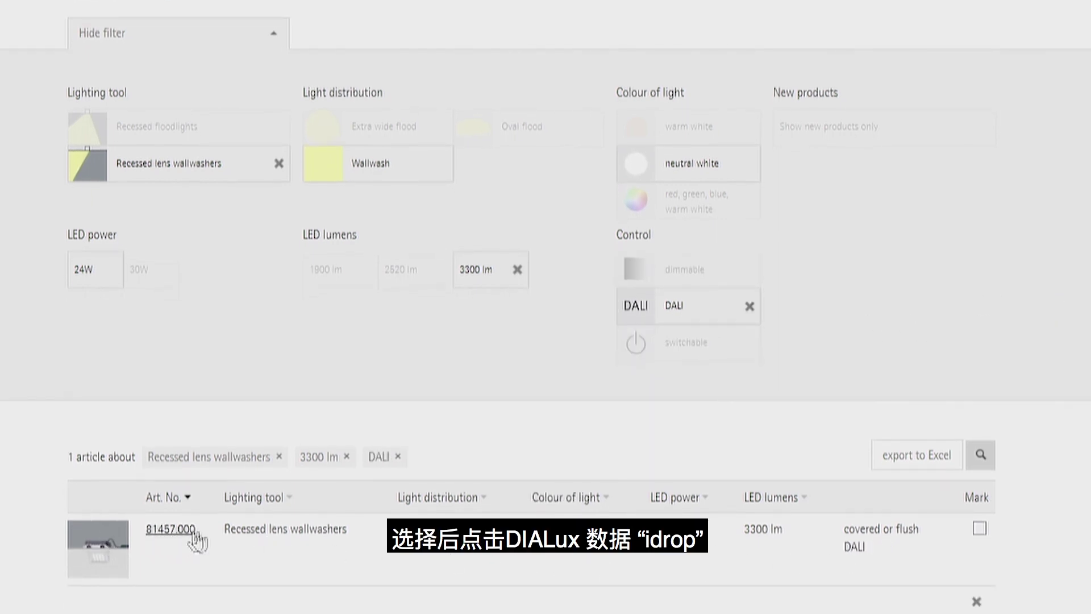
scroll(654, 443, "down", 6)
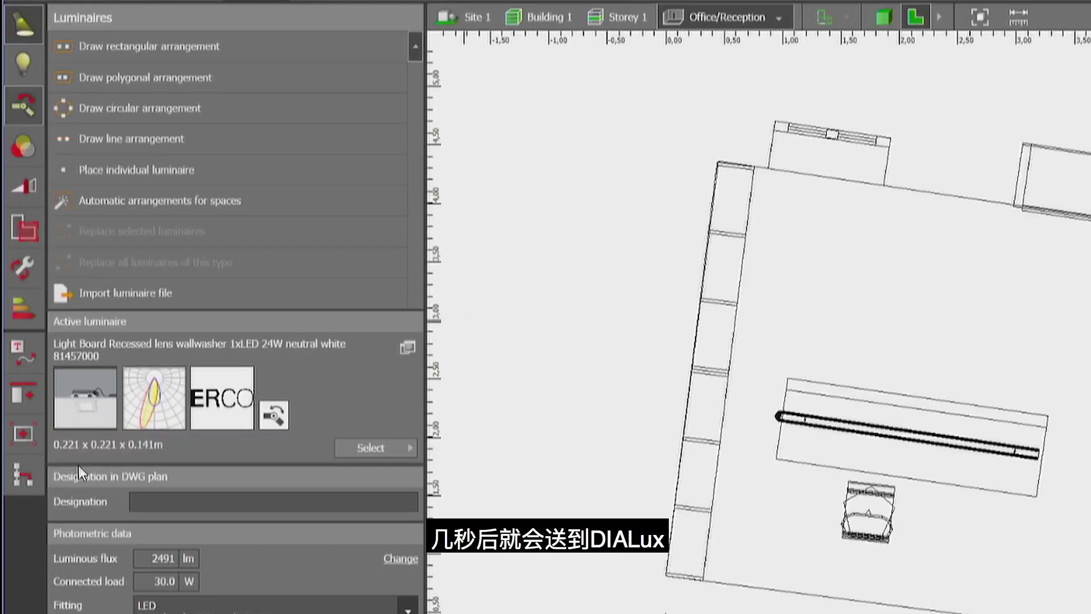
Draw a 5.657 m line of three ERCO wallwashers from the left to the right wall
left_click(121, 139)
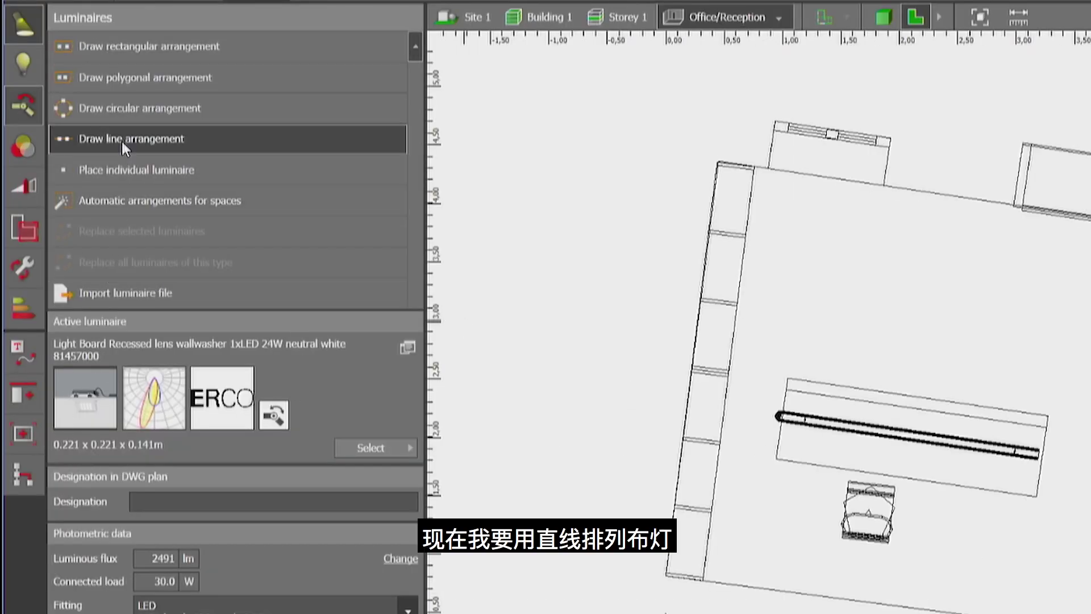
left_click(718, 459)
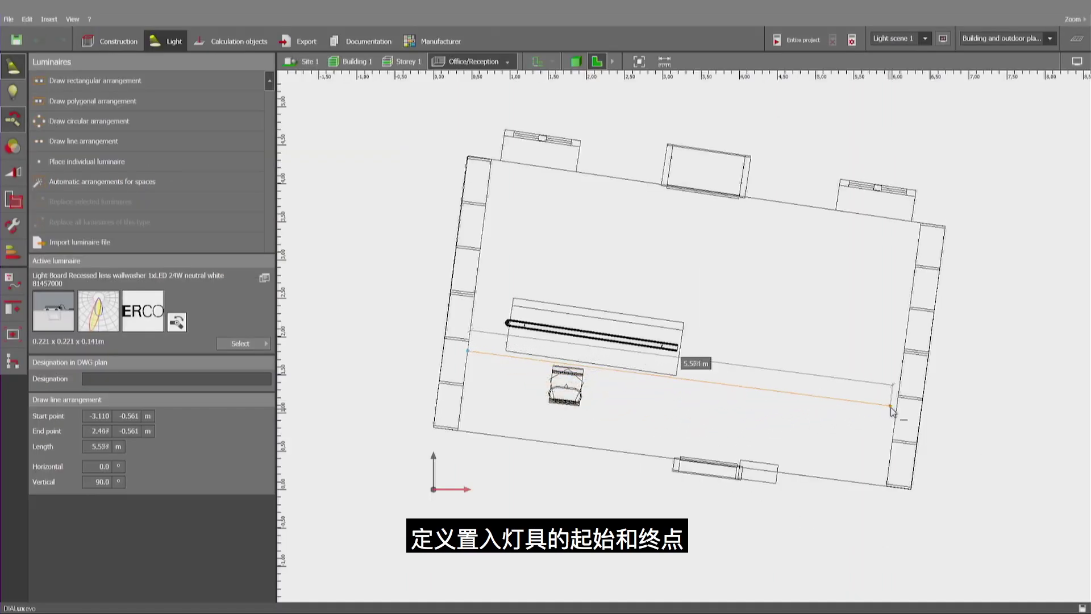
left_click(897, 406)
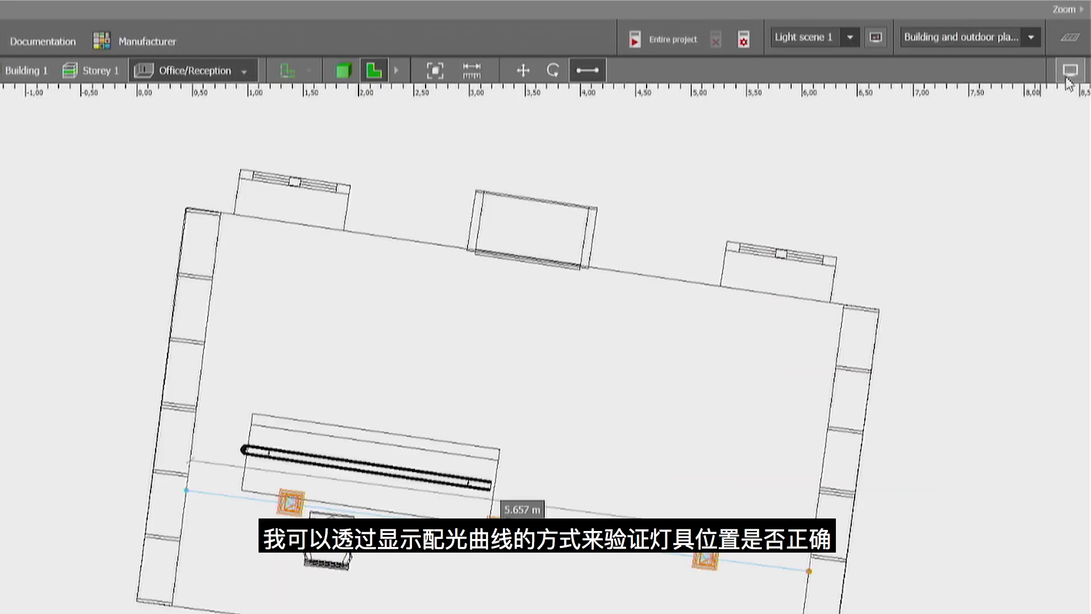
Show light distribution curves, aim the wallwashers at the lower wall and raise the line to 4
left_click(1076, 62)
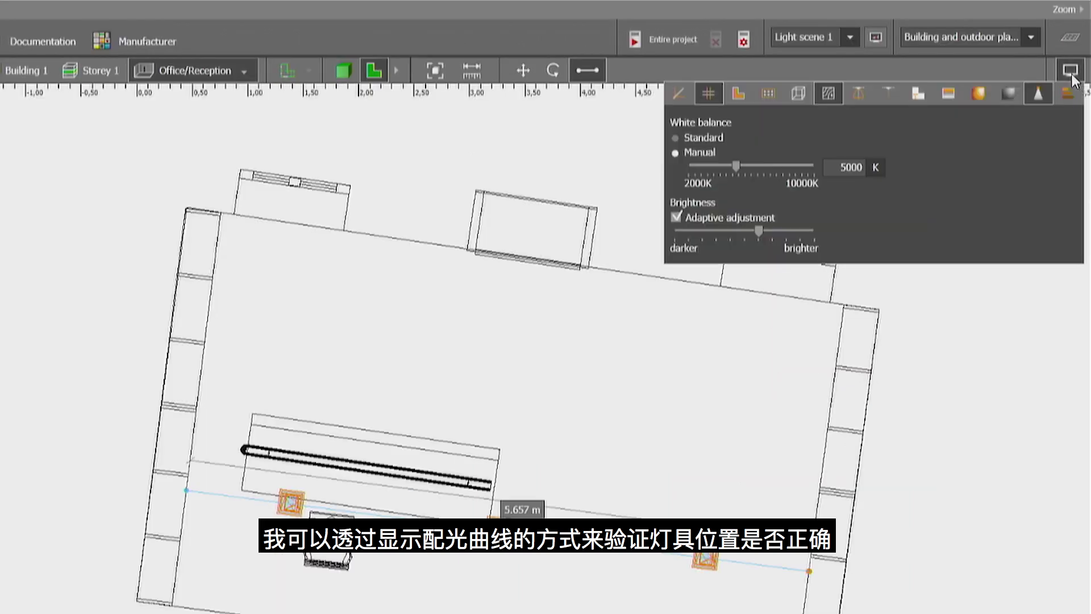
left_click(861, 94)
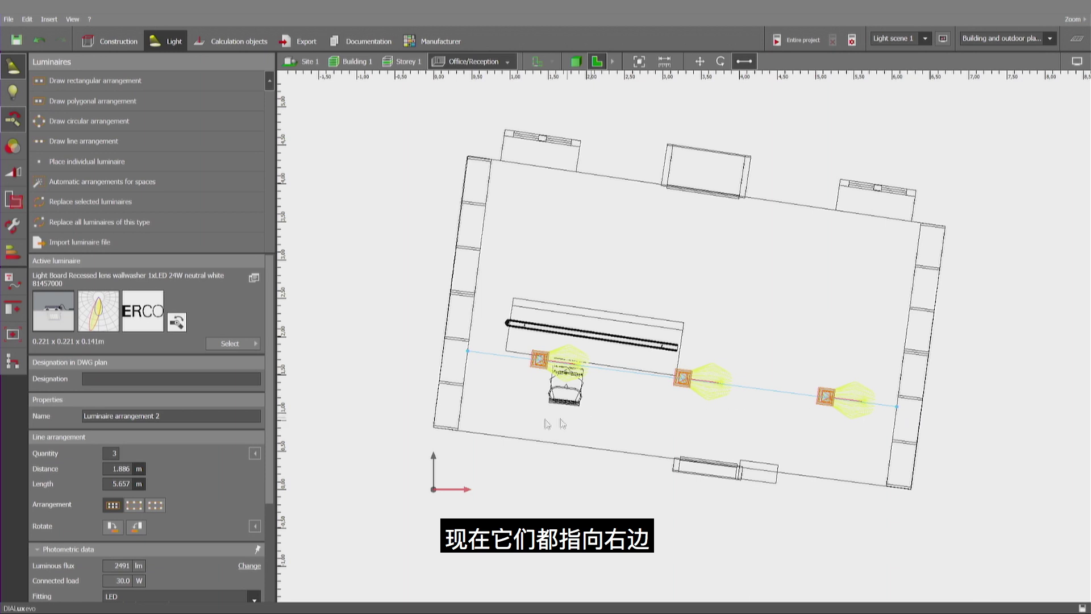
left_click(113, 527)
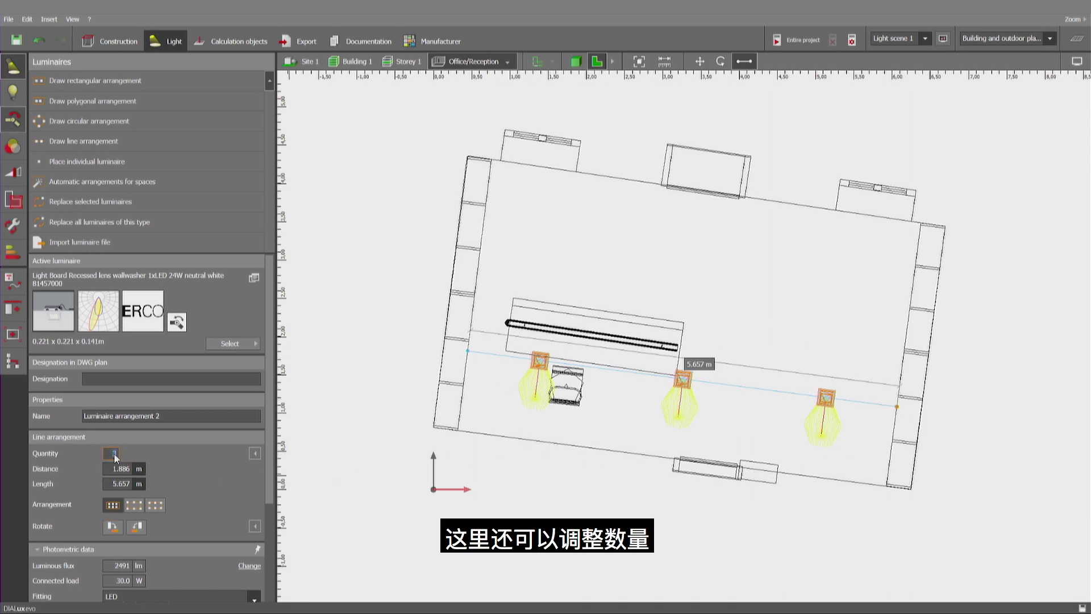
type("4")
key("Return")
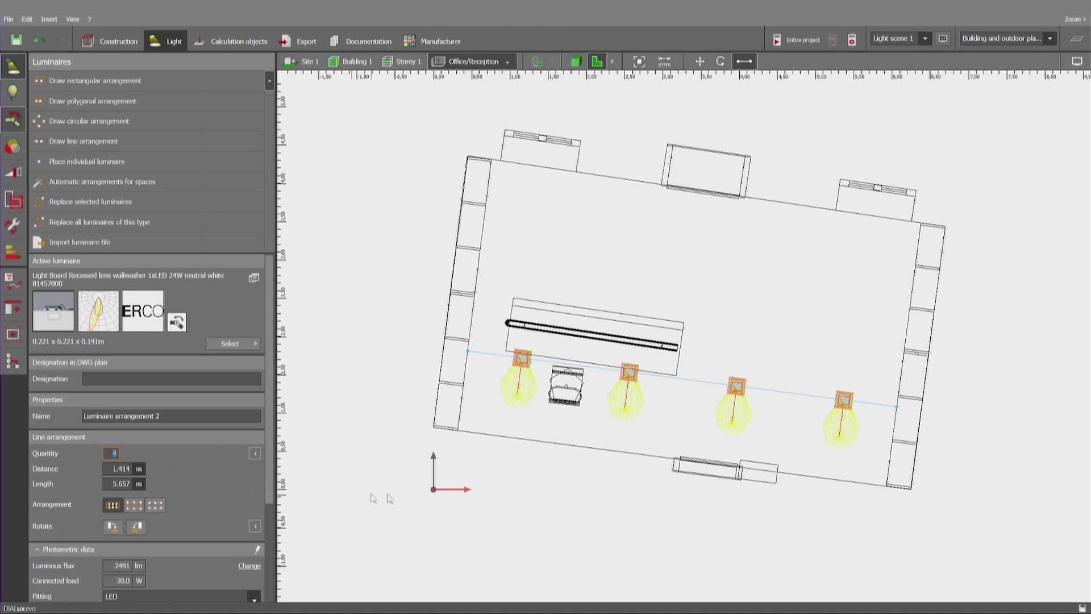
left_click_drag(446, 433, 545, 487)
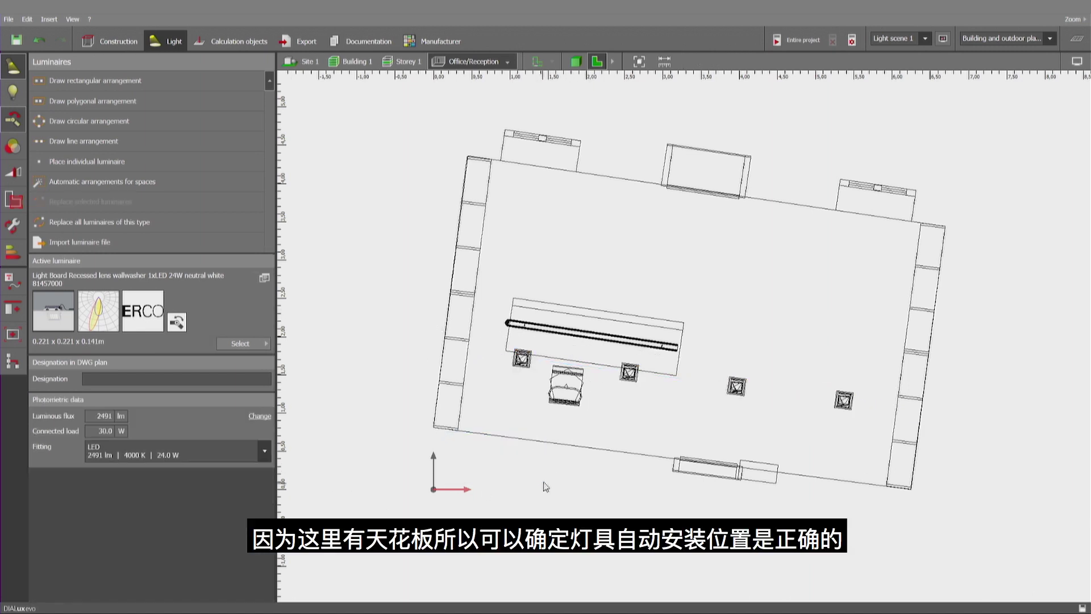
In 3-D, look into the green-walled room, calculate the entire project, and zoom out
left_click(576, 60)
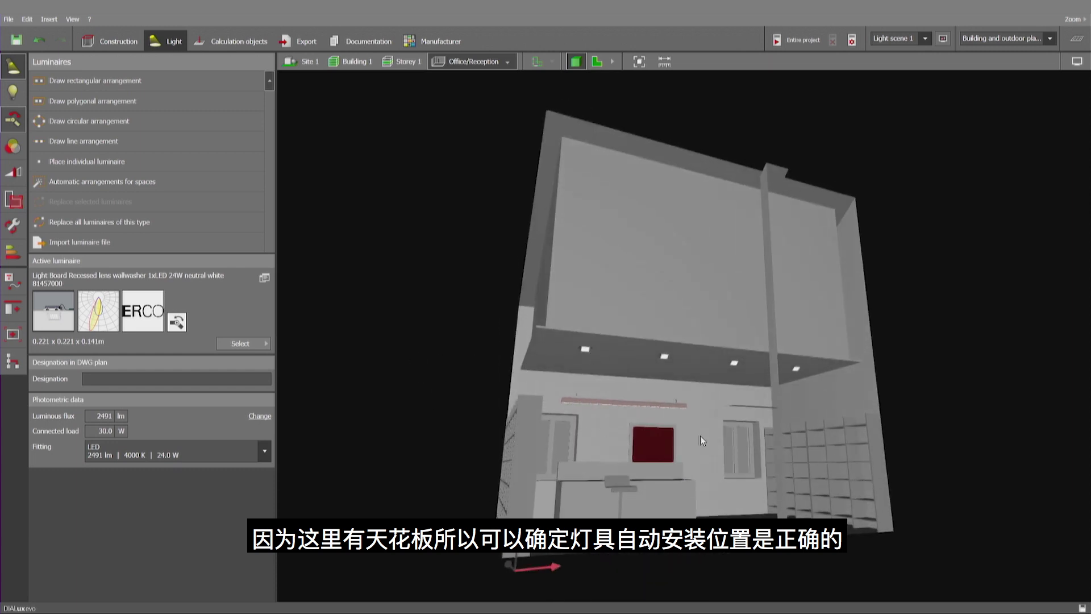
middle_click_drag(492, 420, 687, 446)
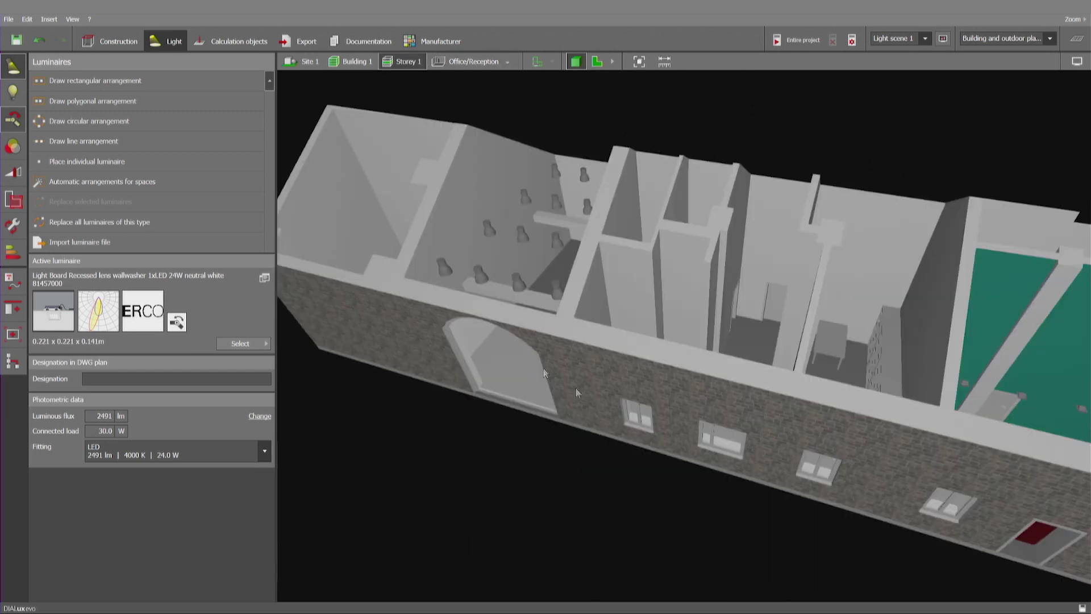
middle_click_drag(544, 373, 703, 385)
left_click(793, 41)
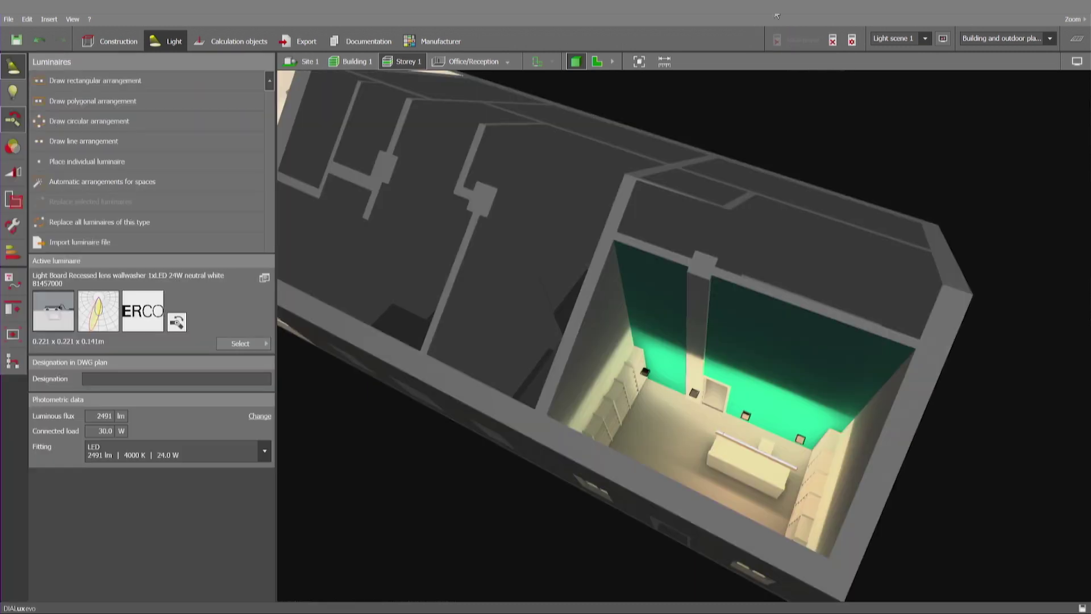
scroll(507, 402, "down", 5)
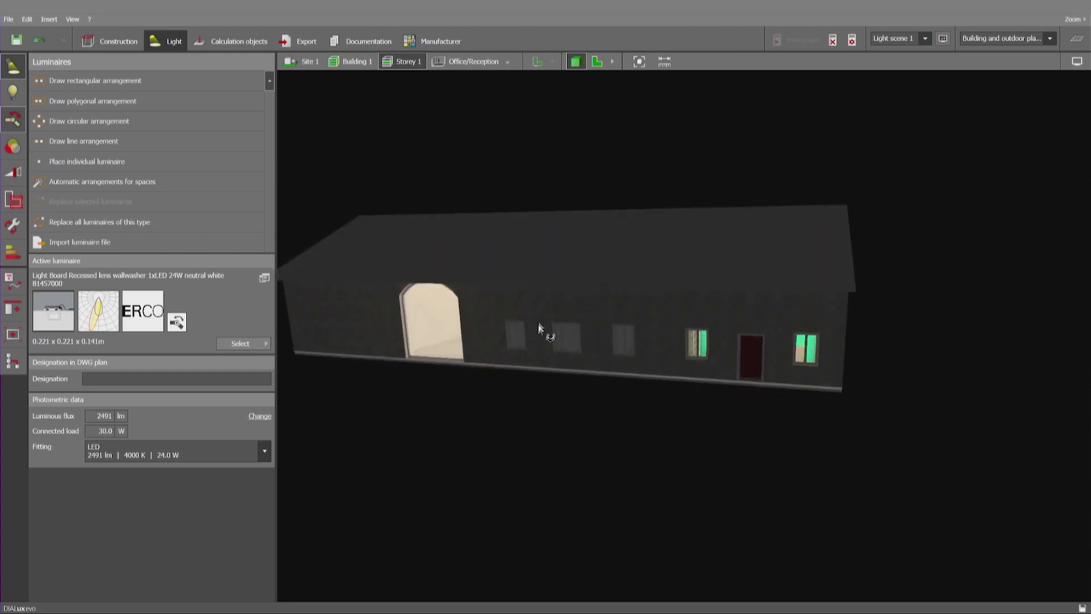